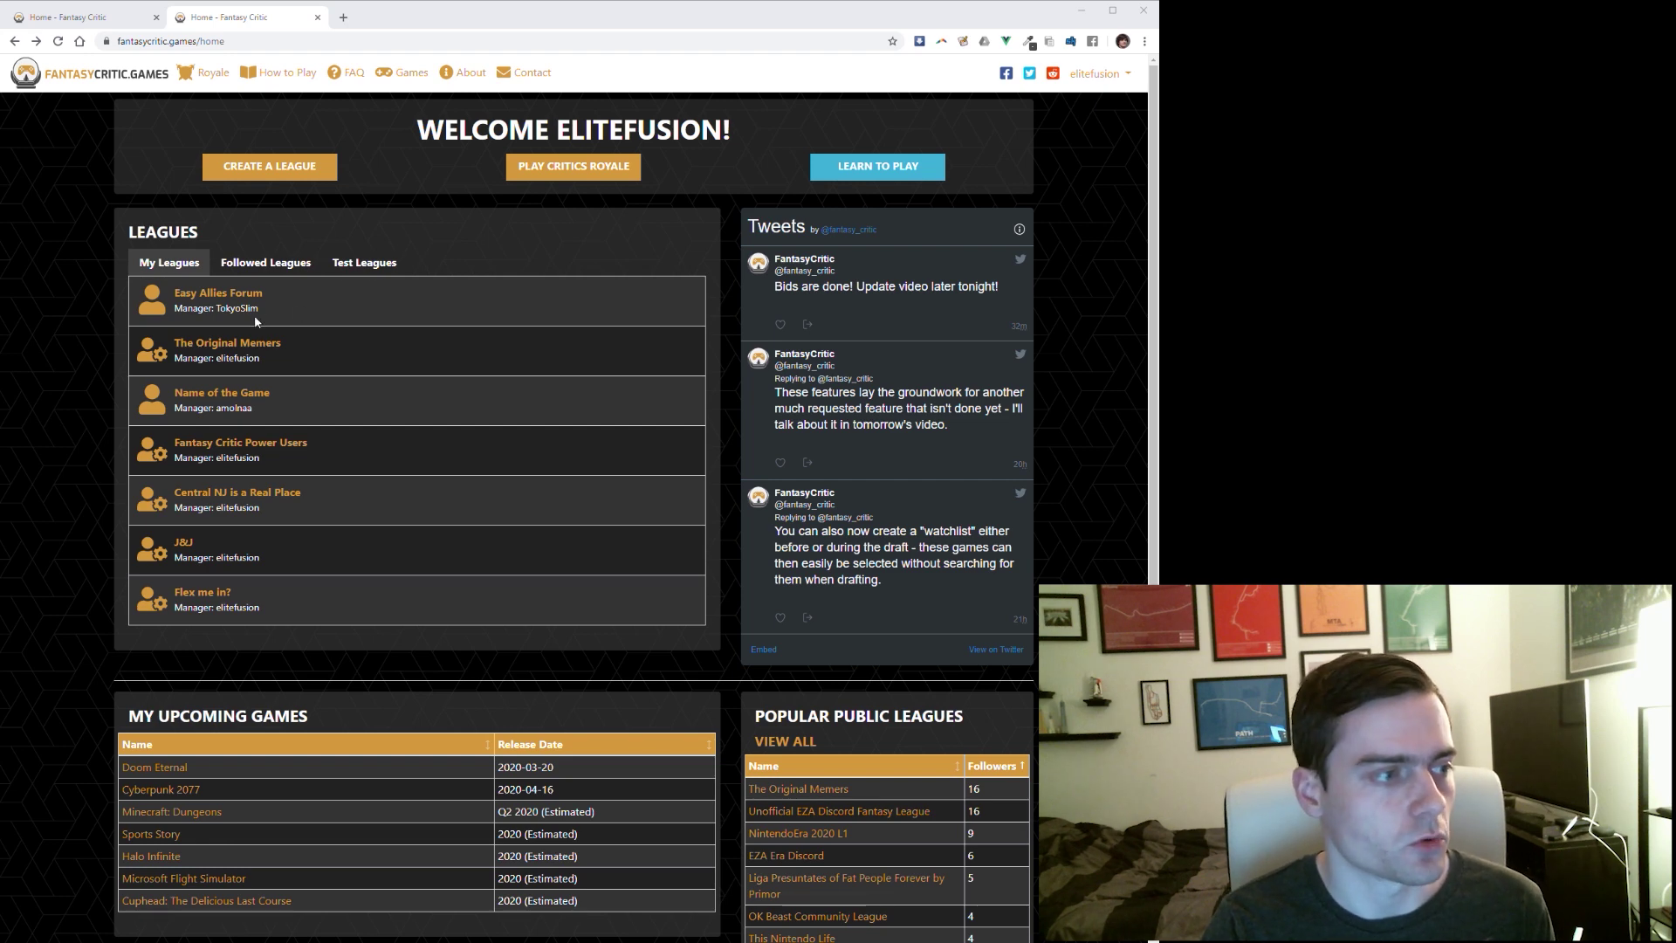
# - Start a new league named "Demo League" for 2020 with 6 expected players
pyautogui.click(284, 179)
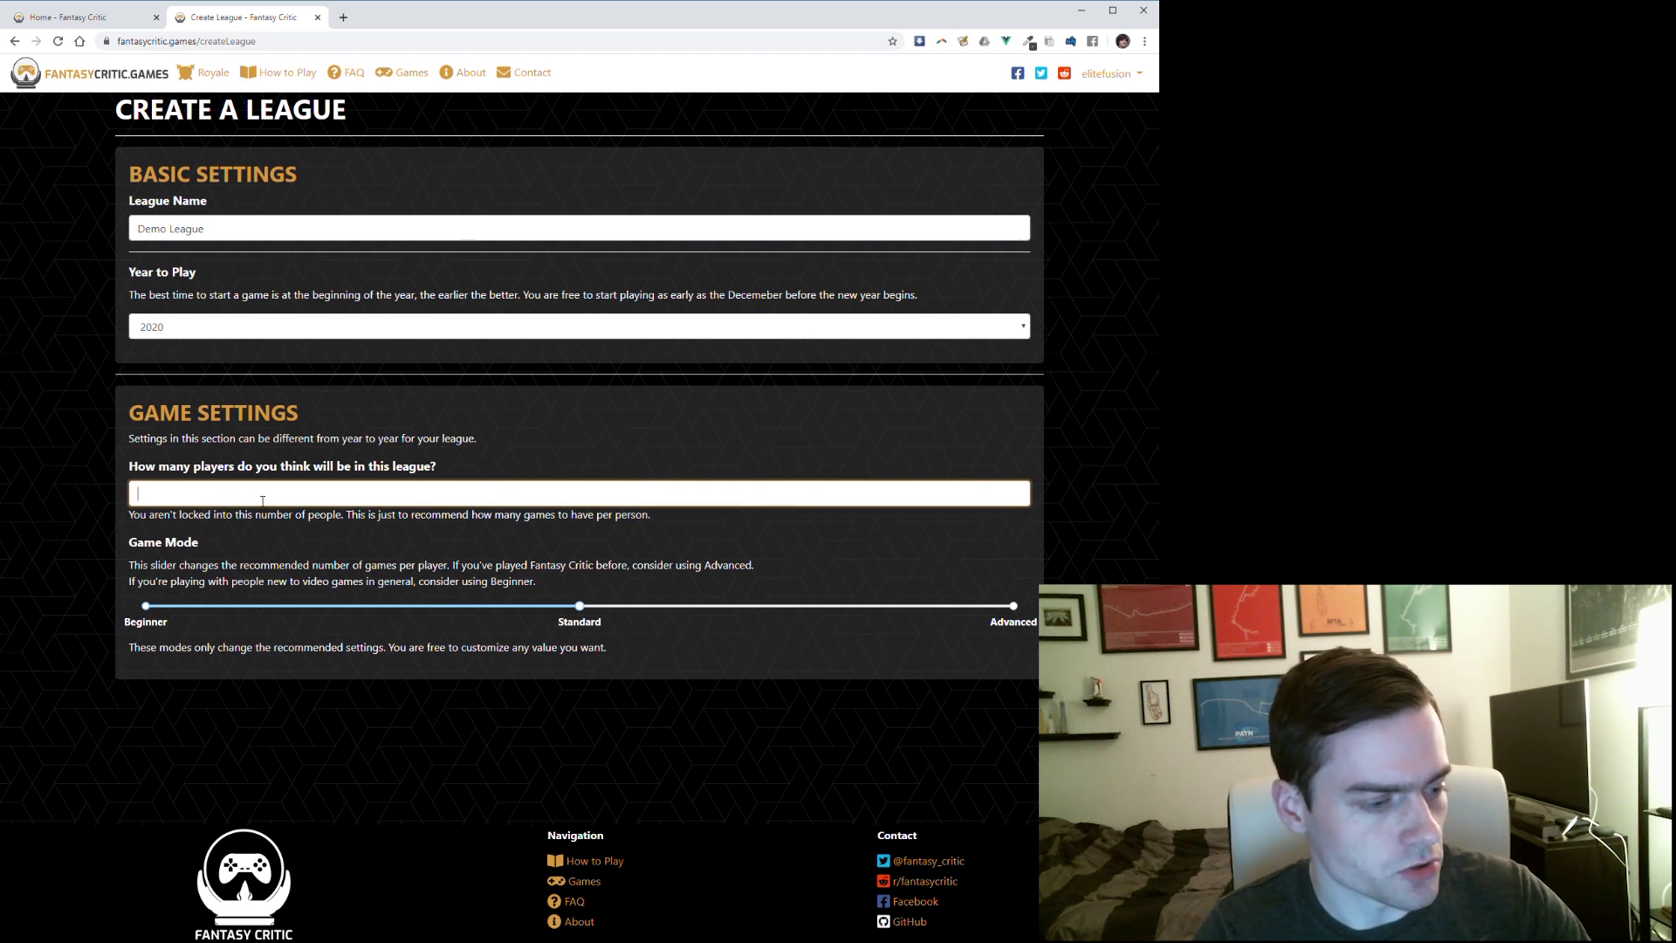
pyautogui.write('6')
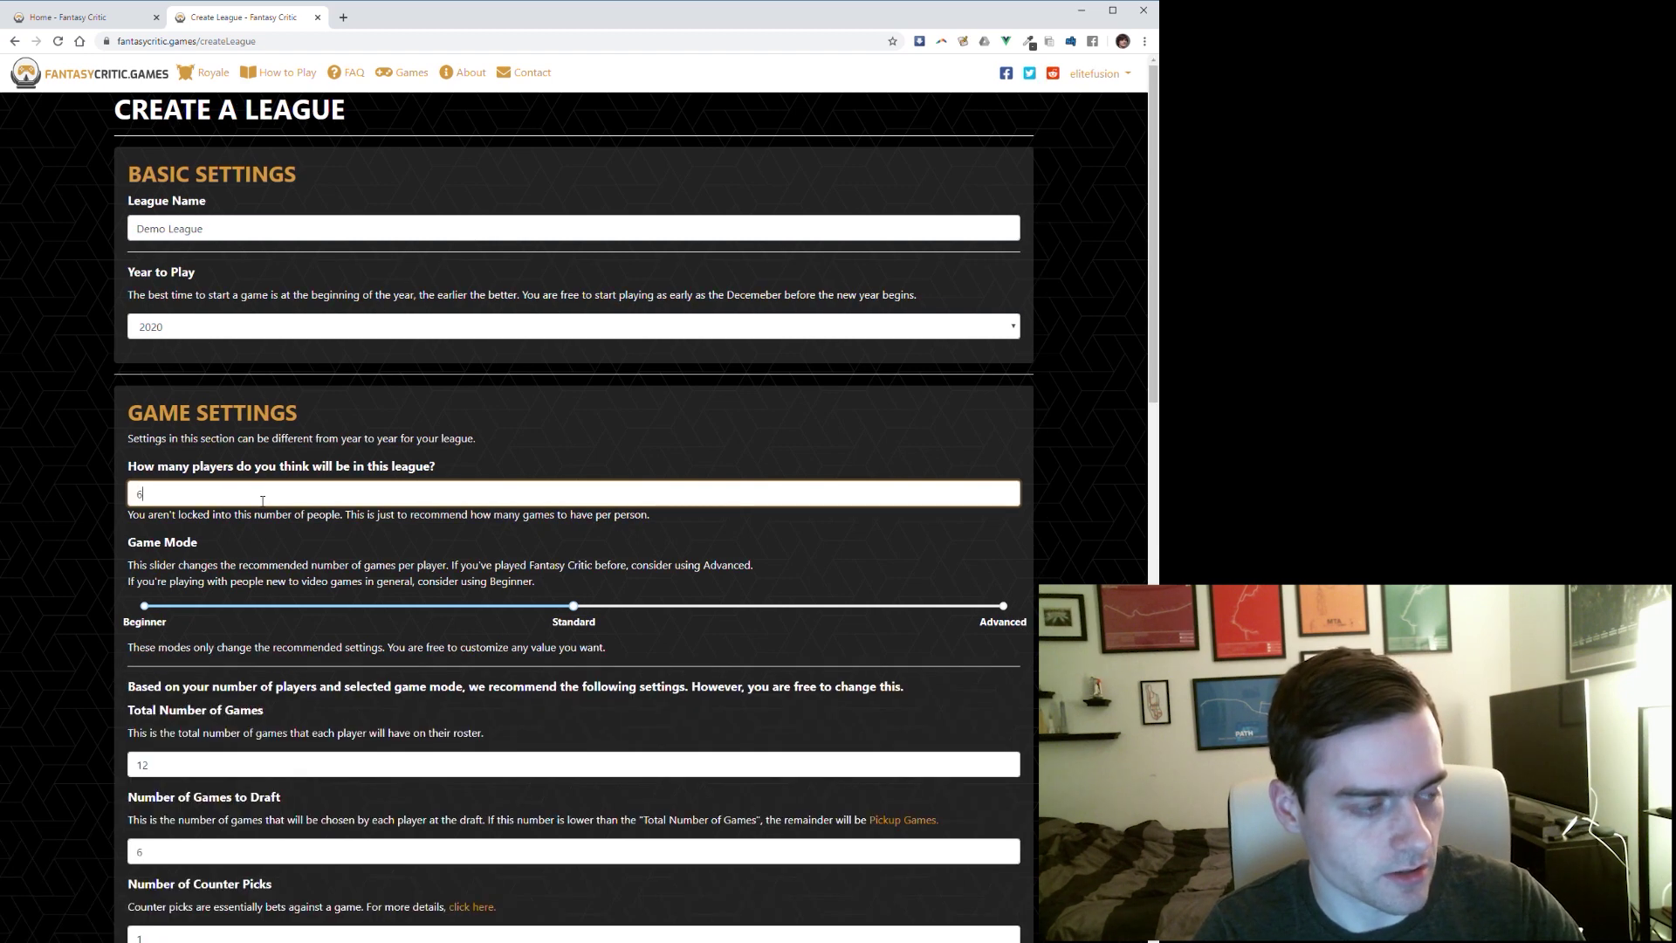
pyautogui.scroll(-3, 263, 500)
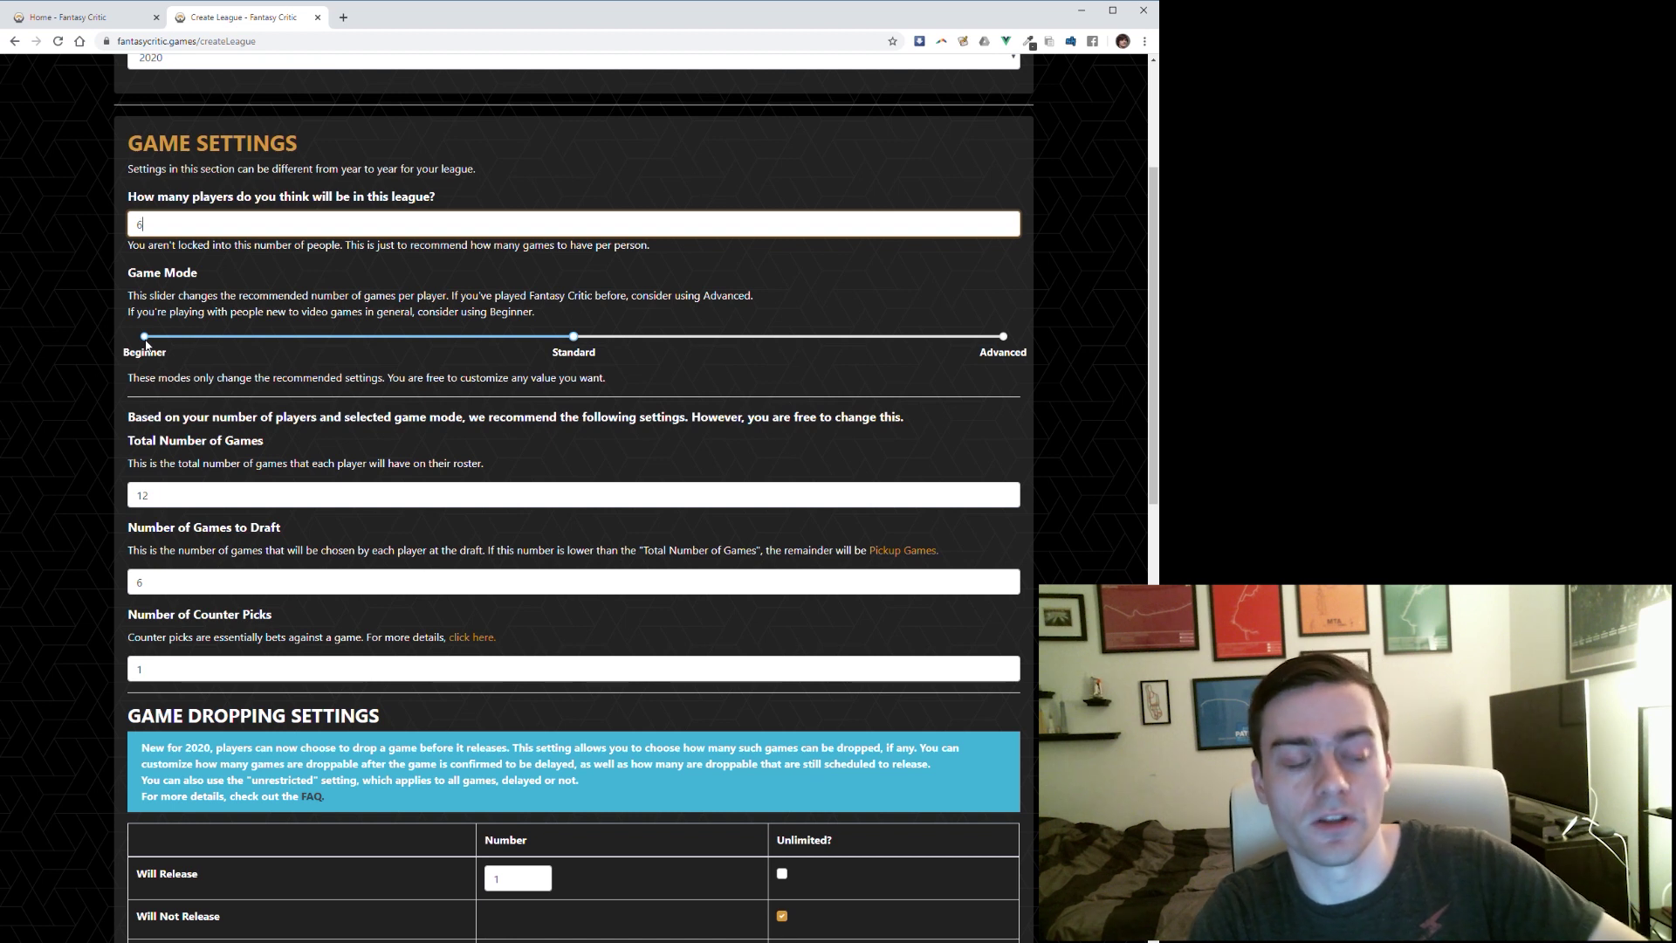
# - Compare the recommended settings for the Advanced, Standard and Beginner game modes, and leave the mode on Standard
pyautogui.moveTo(146, 343); pyautogui.dragTo(994, 350)
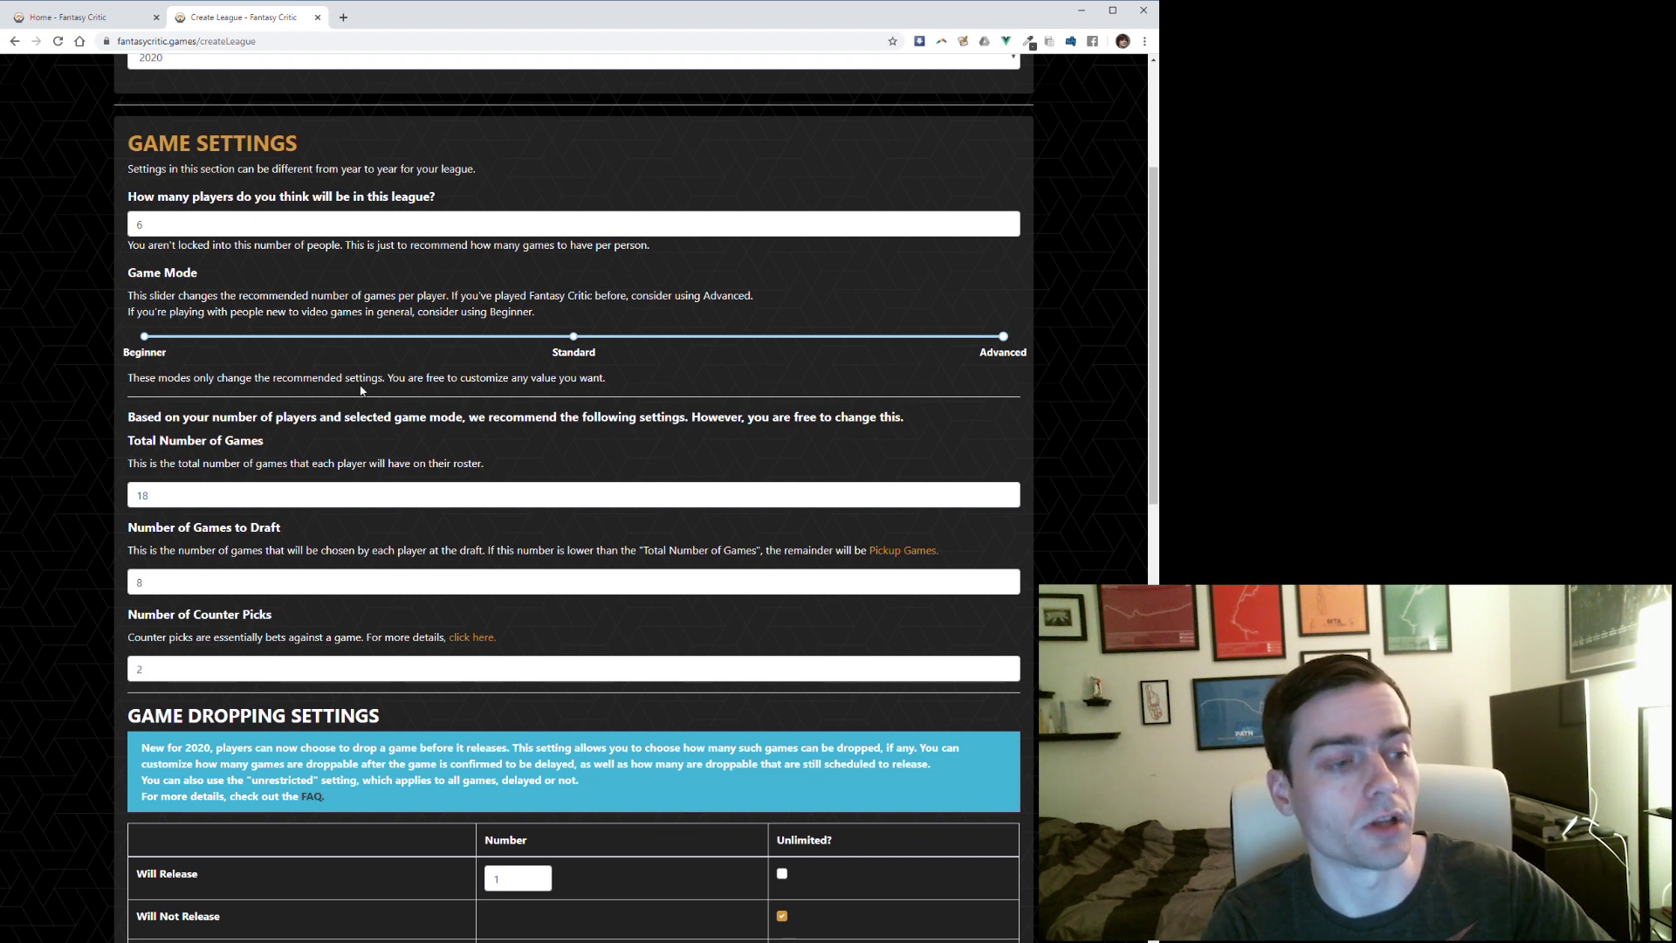
pyautogui.click(229, 231)
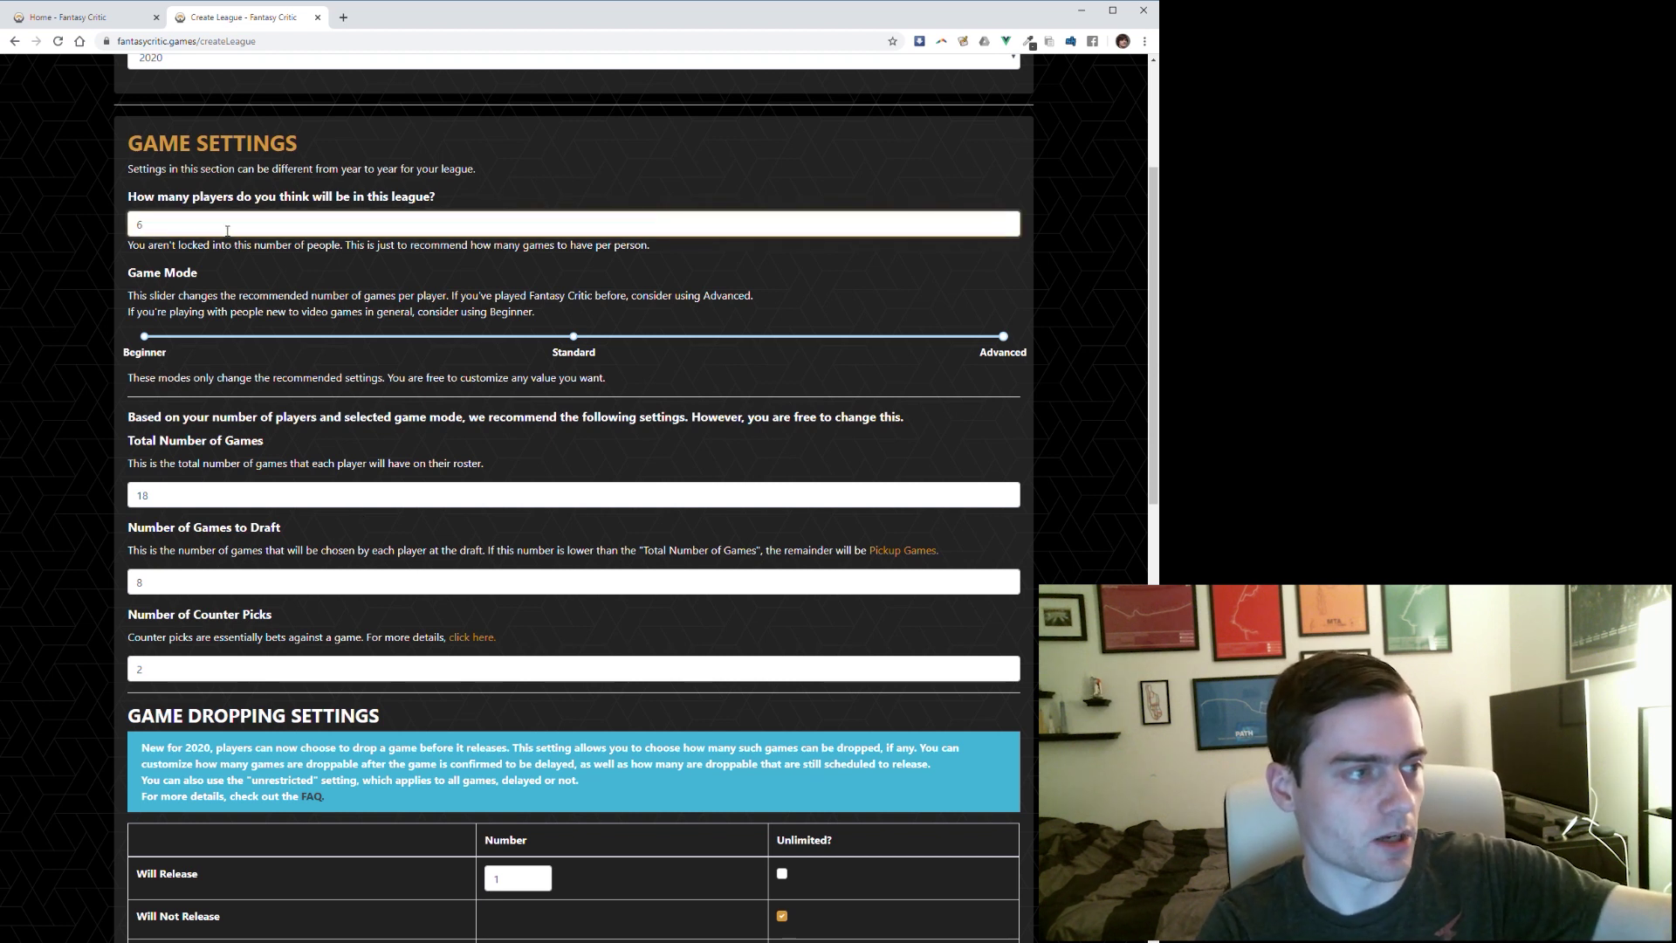
pyautogui.click(271, 502)
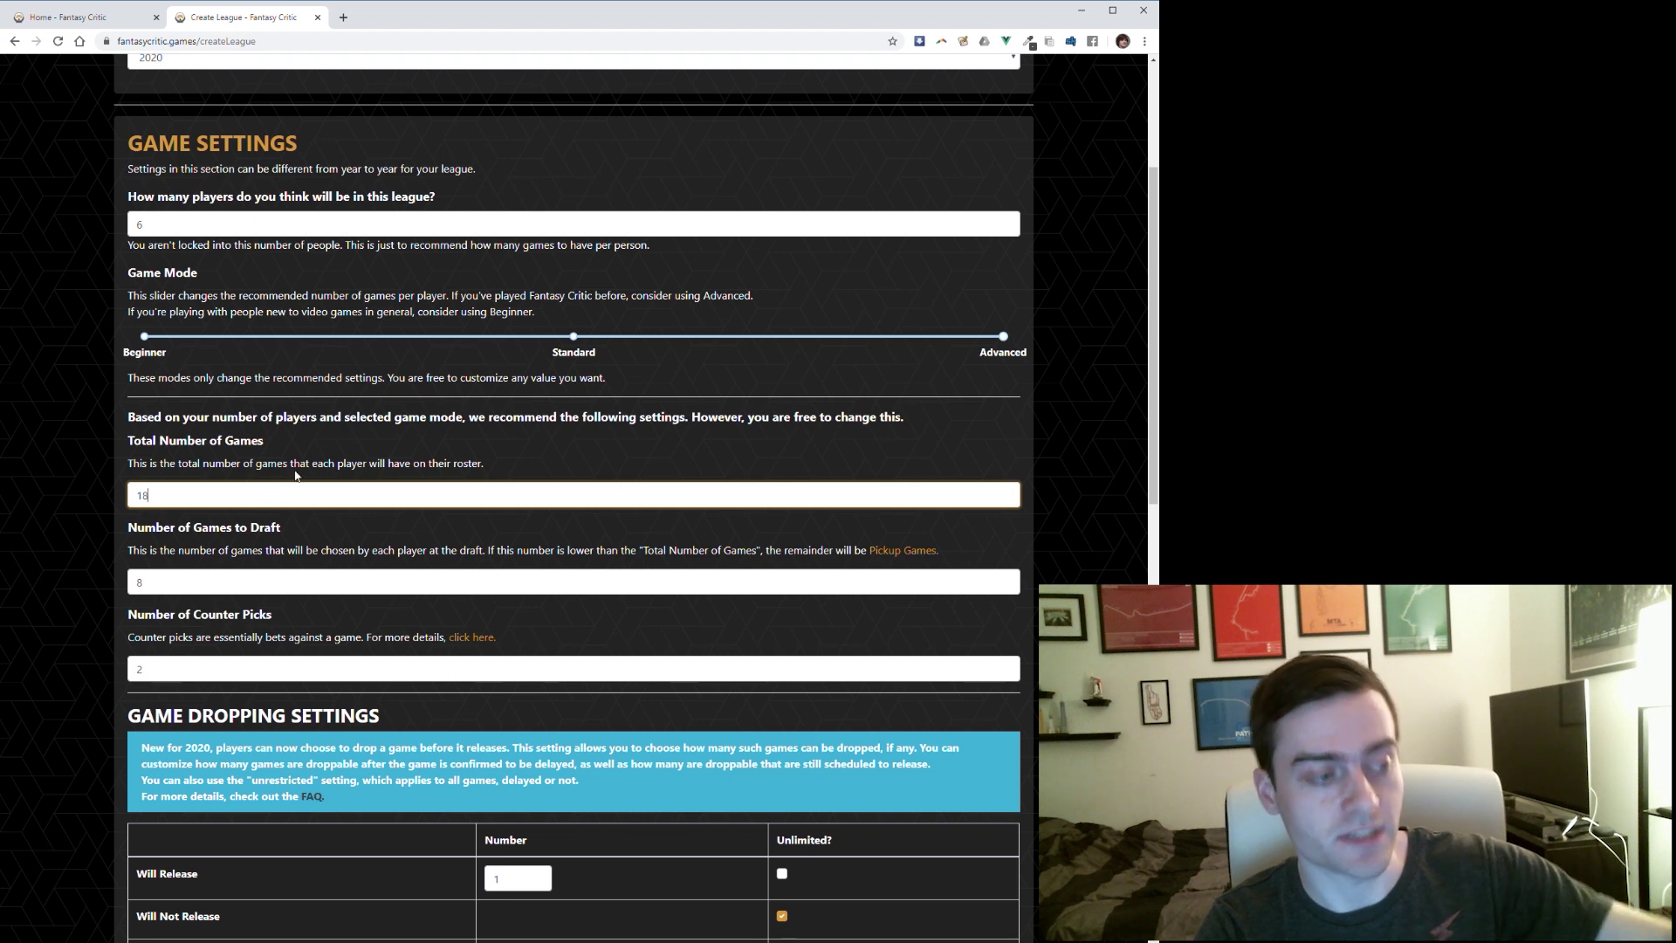
pyautogui.click(578, 337)
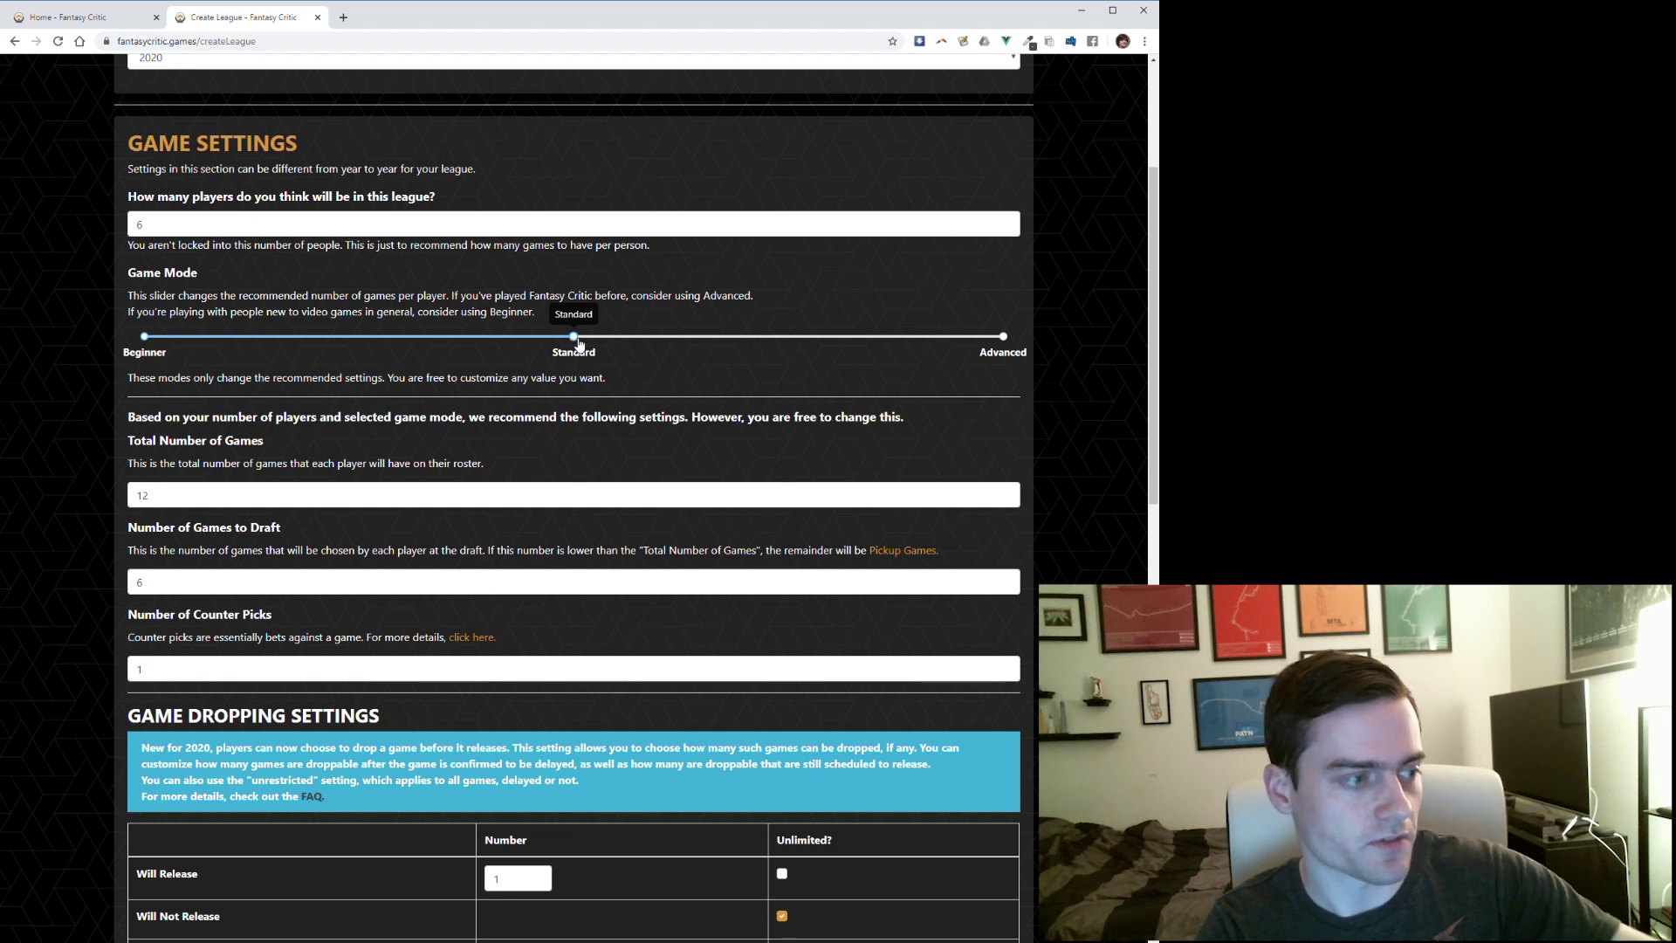
pyautogui.click(155, 339)
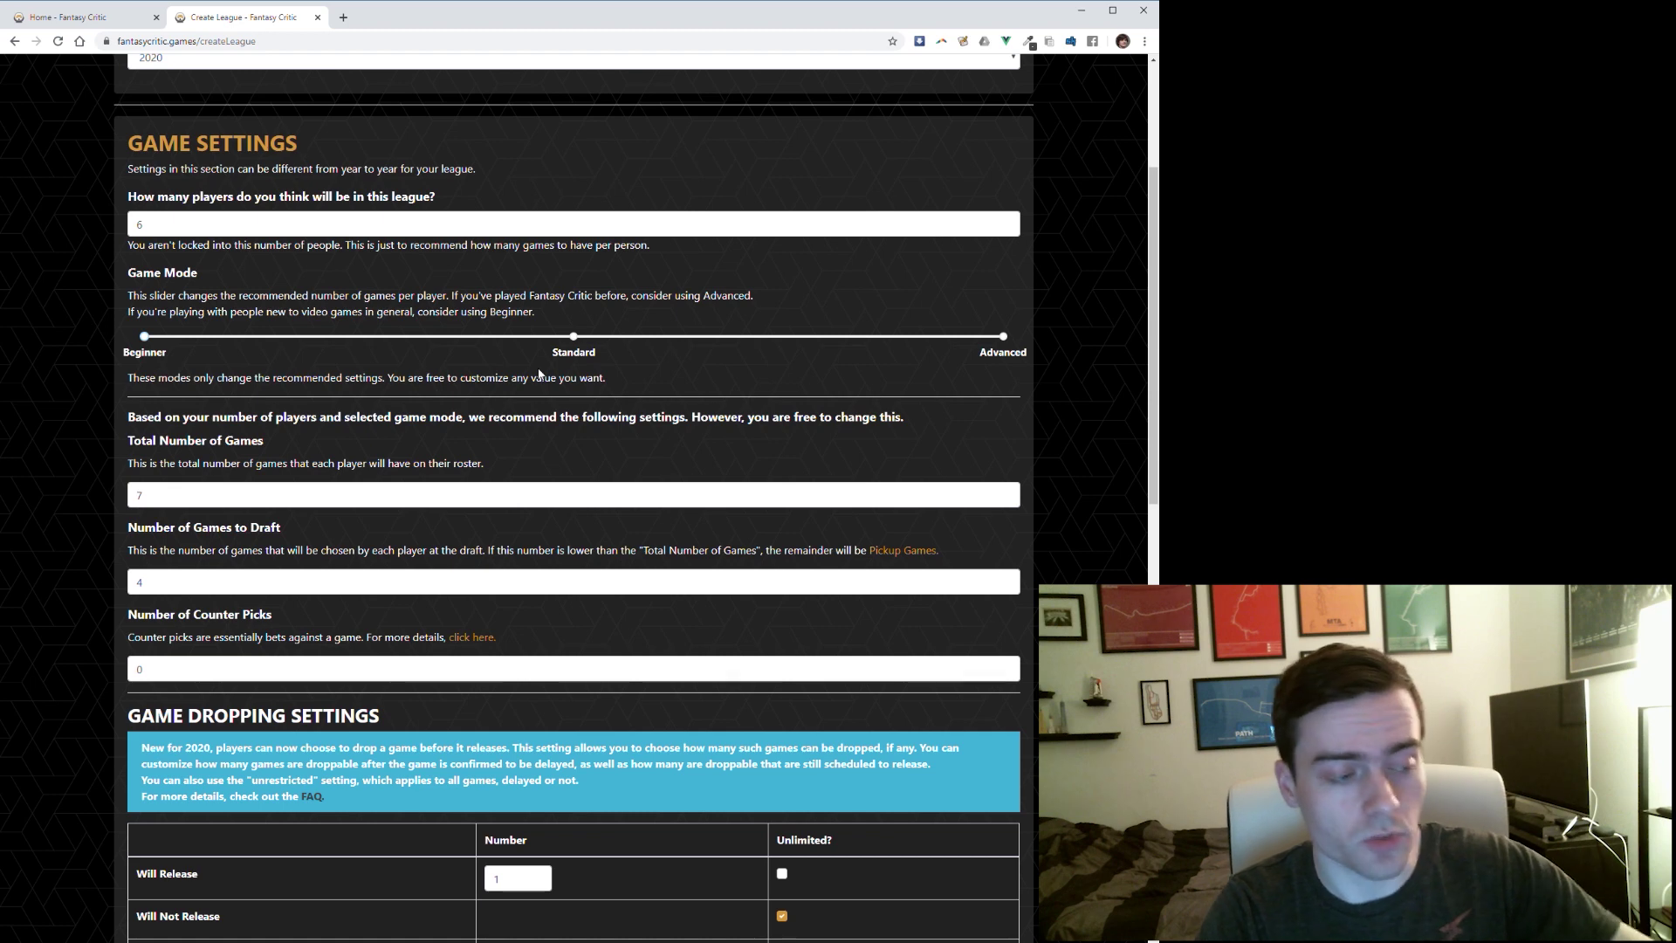
pyautogui.click(575, 338)
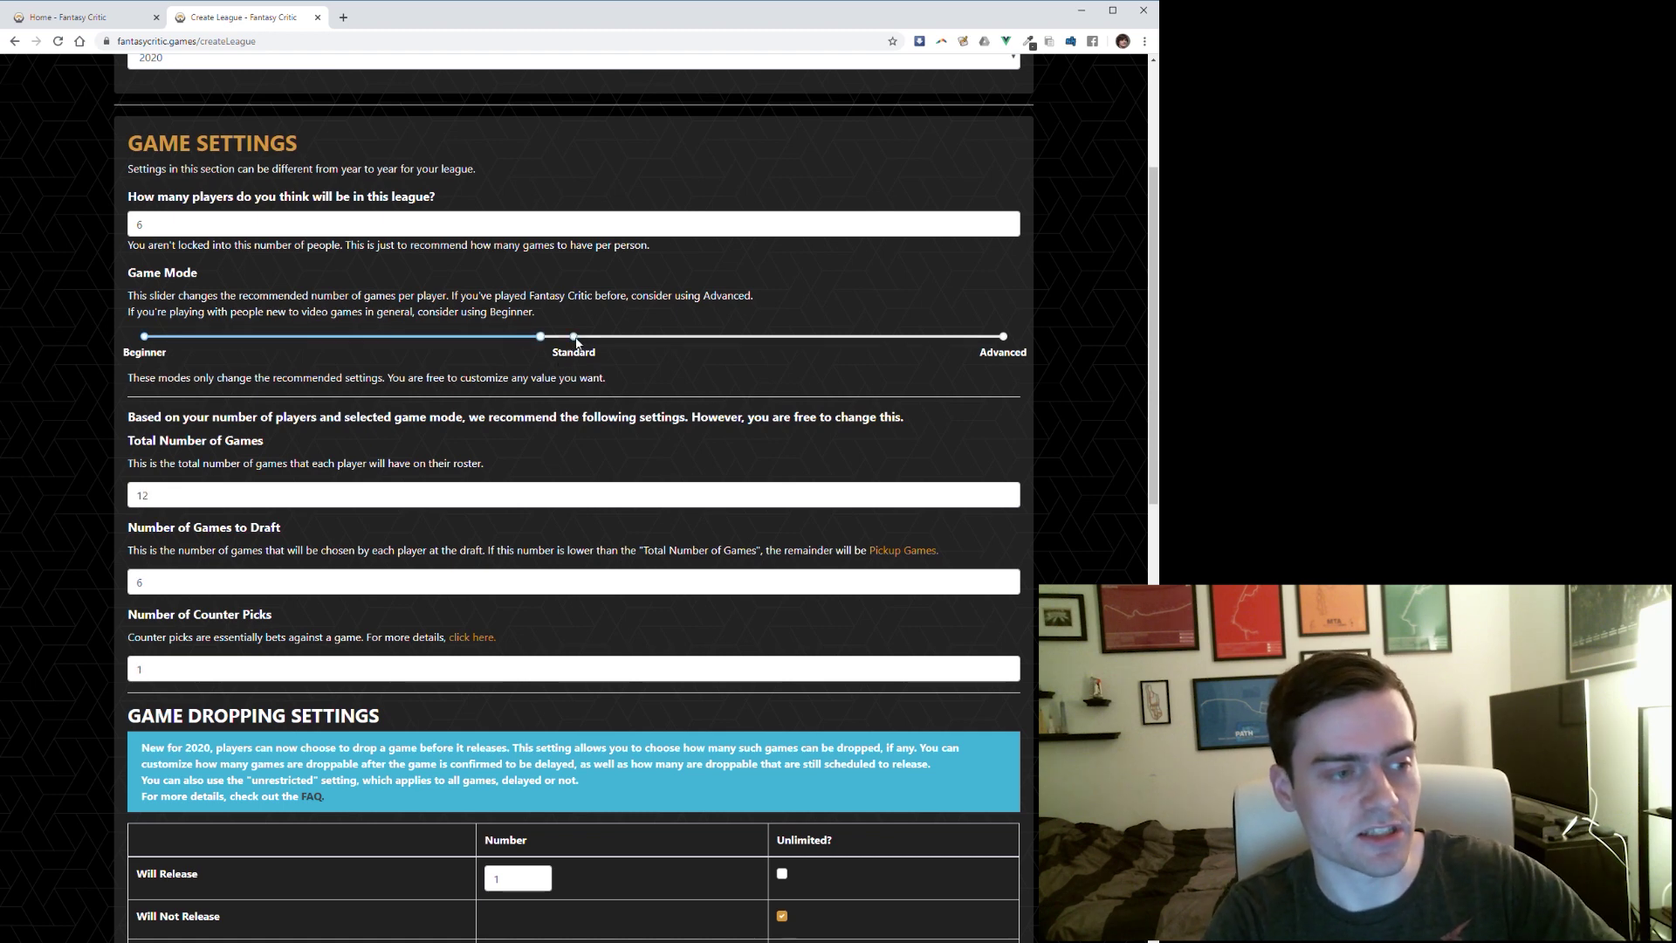
# - In the game dropping settings, set Will Release to 0 and turn off unlimited drops for Will Not Release
pyautogui.scroll(-5, 578, 343)
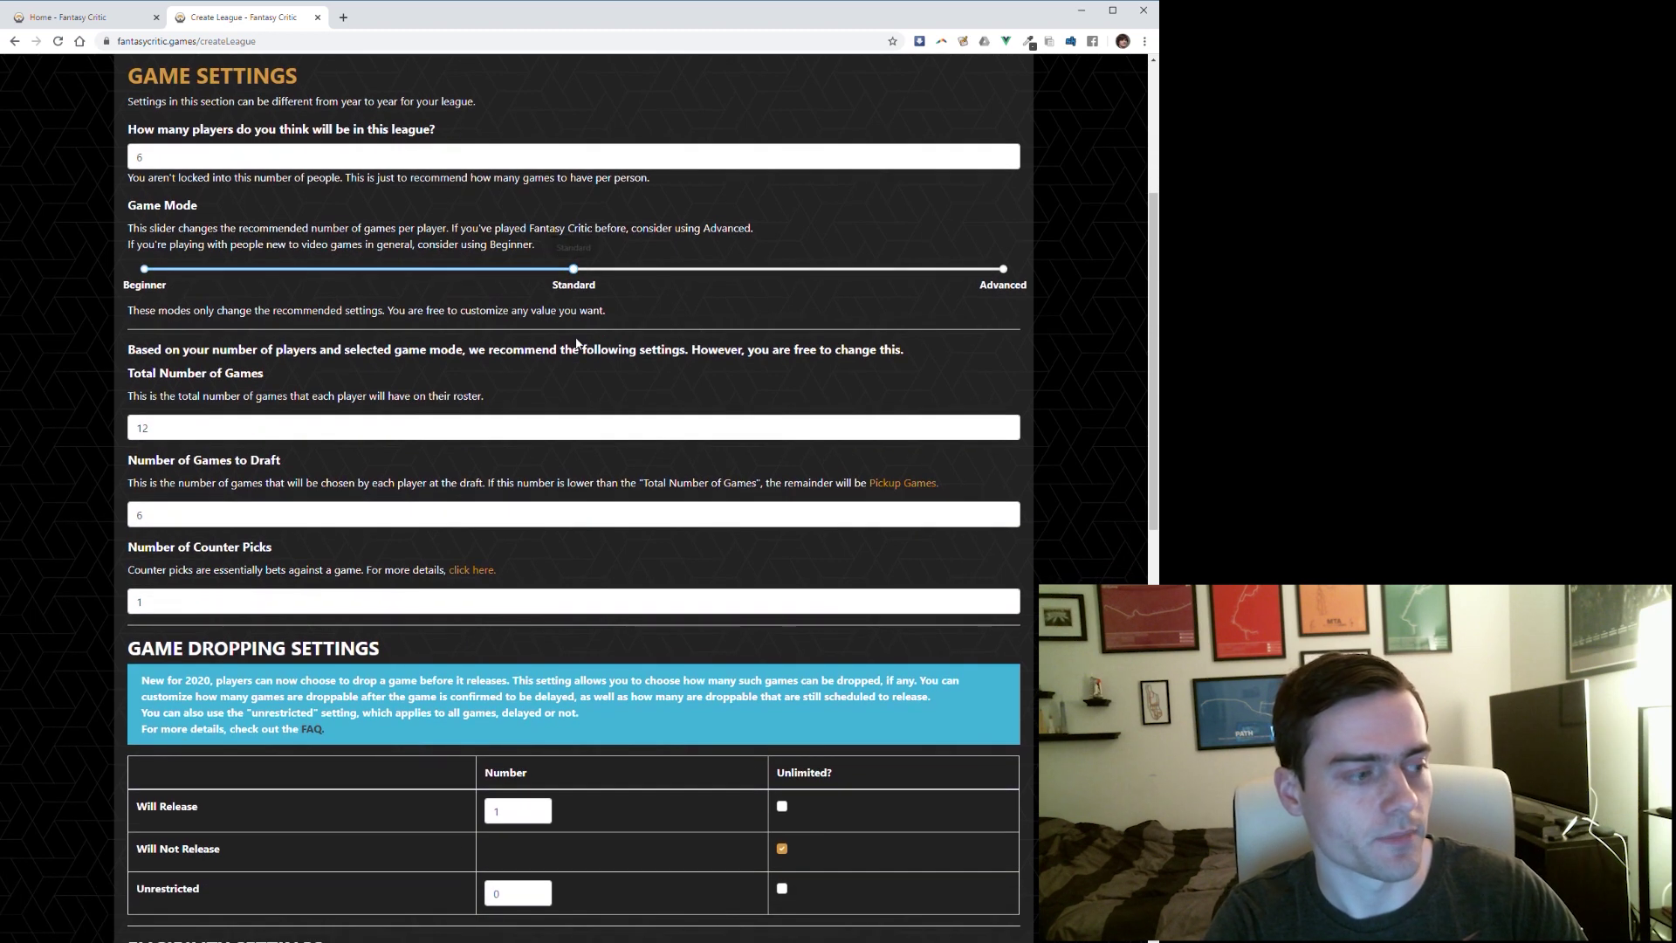
pyautogui.scroll(-1, 572, 343)
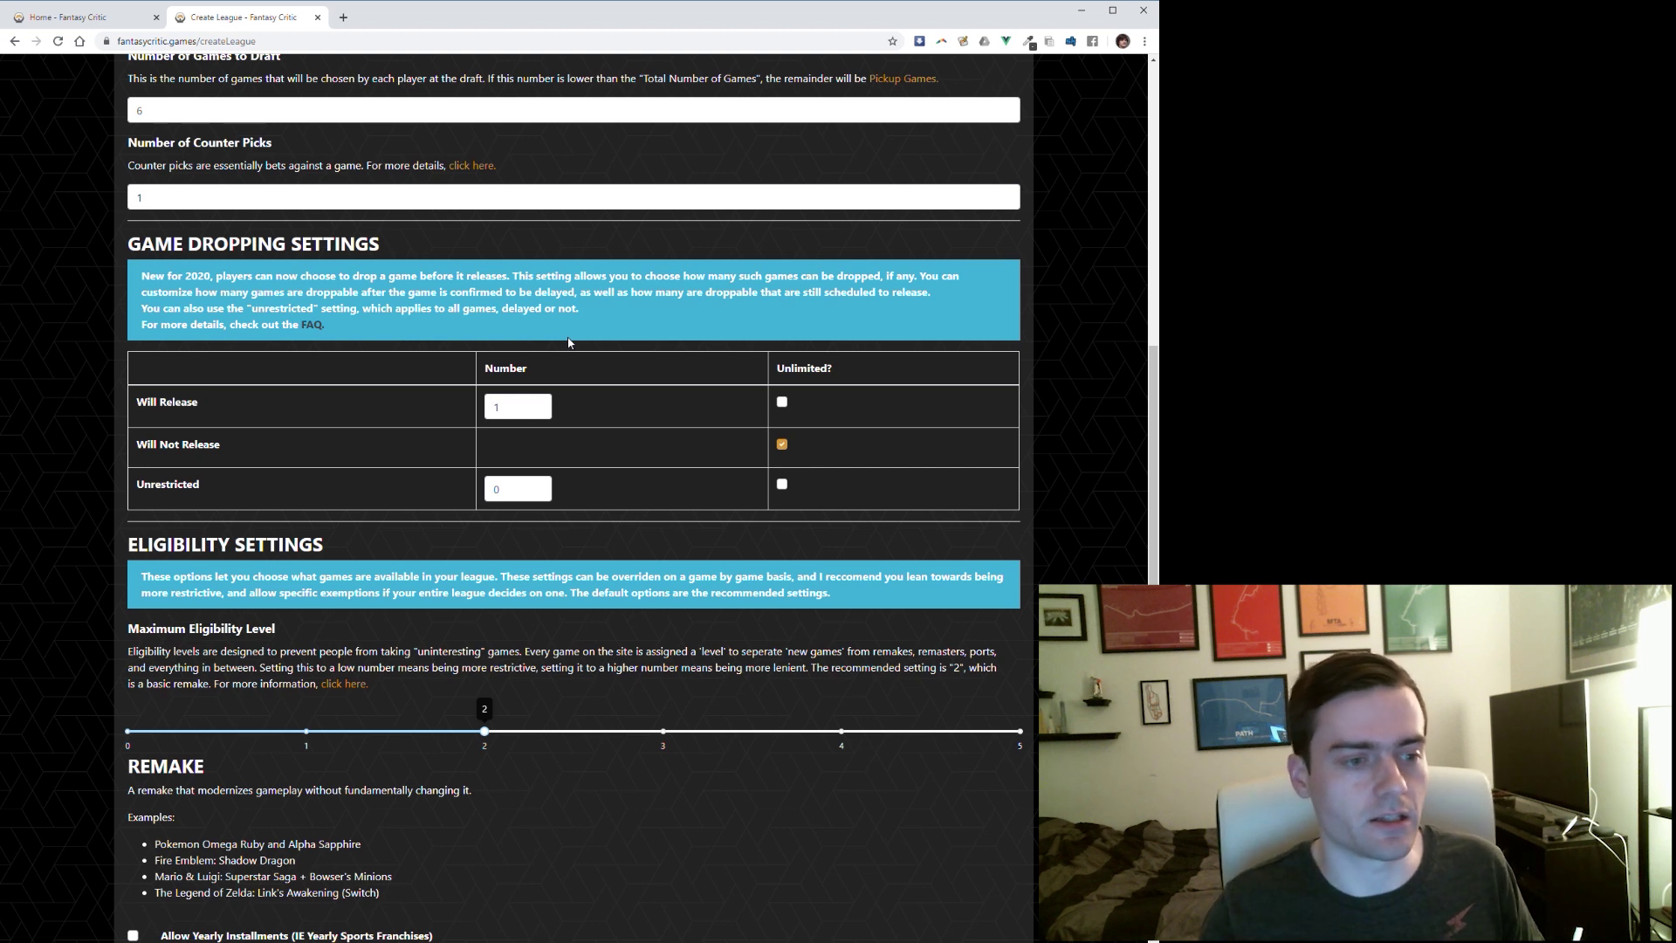
pyautogui.click(498, 406)
pyautogui.press('BackSpace')
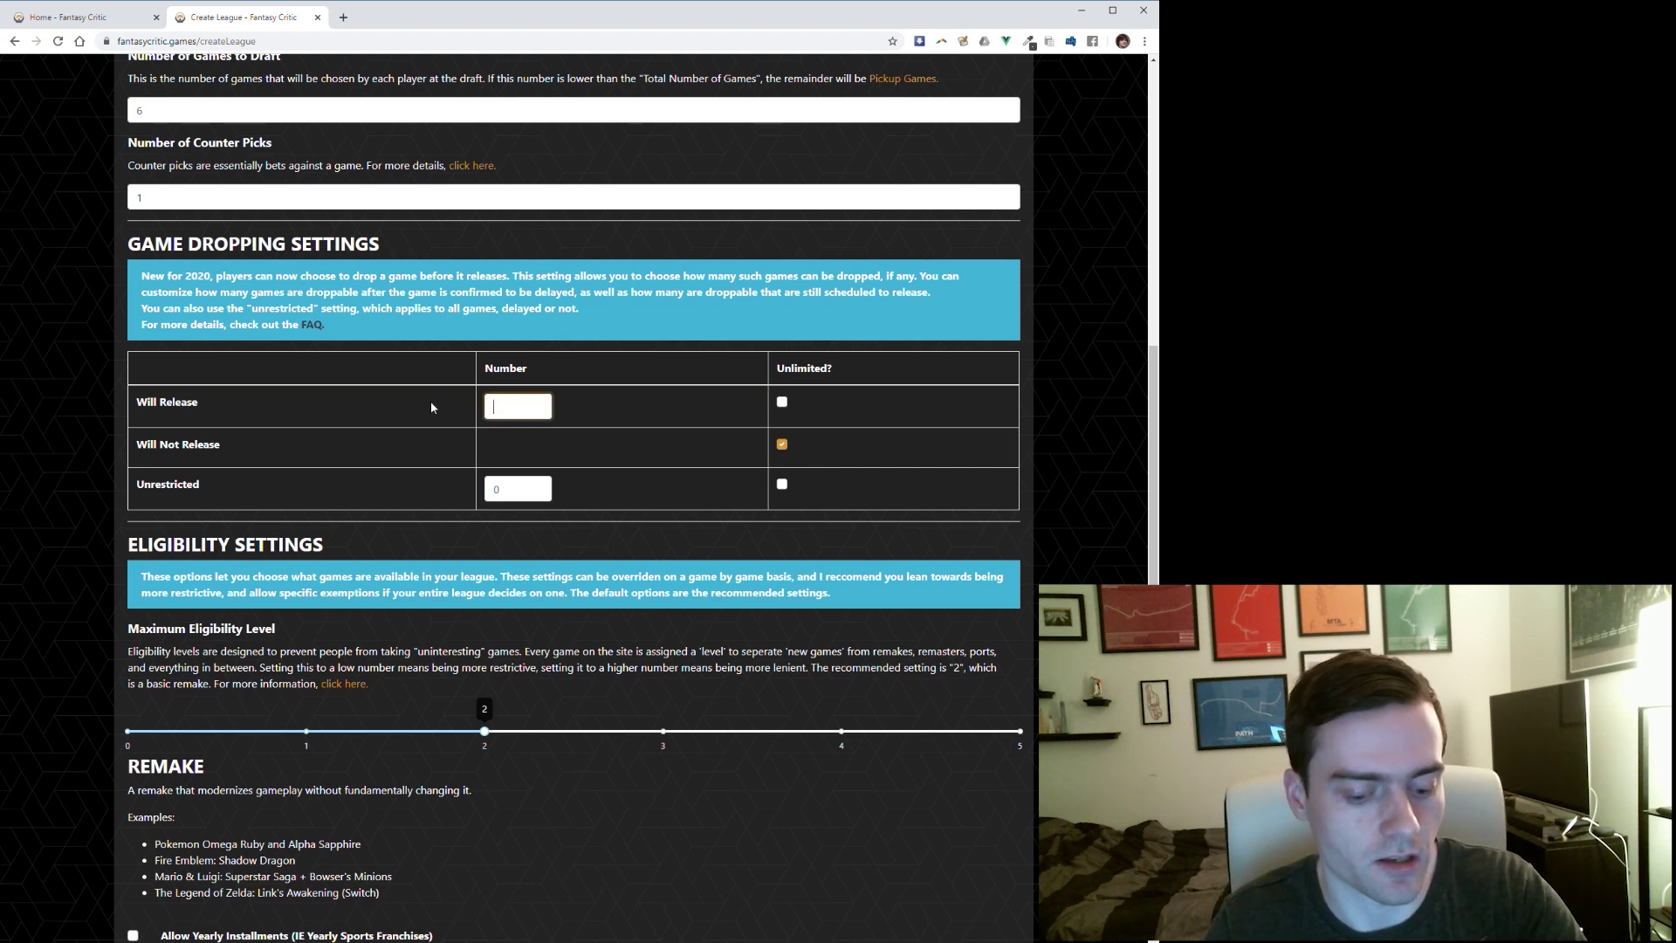
pyautogui.write('0')
pyautogui.click(783, 444)
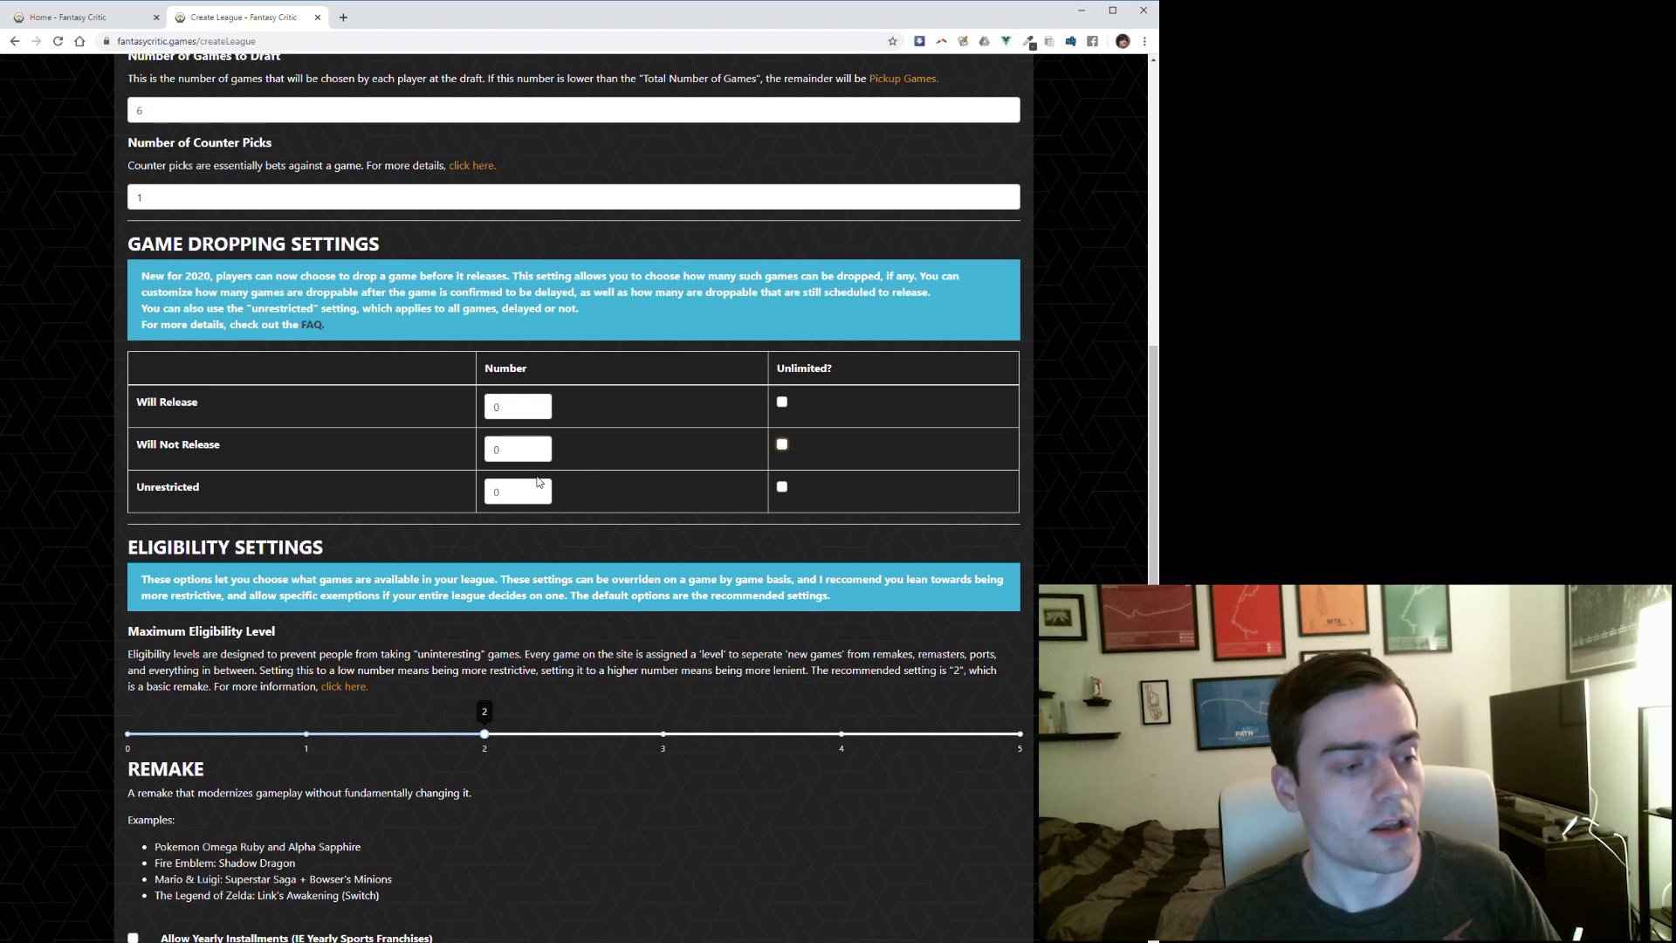
# - Try unlimited Unrestricted drops, a Will Not Release number of 4 and unlimited Will Not Release drops, and revert each one
pyautogui.click(782, 487)
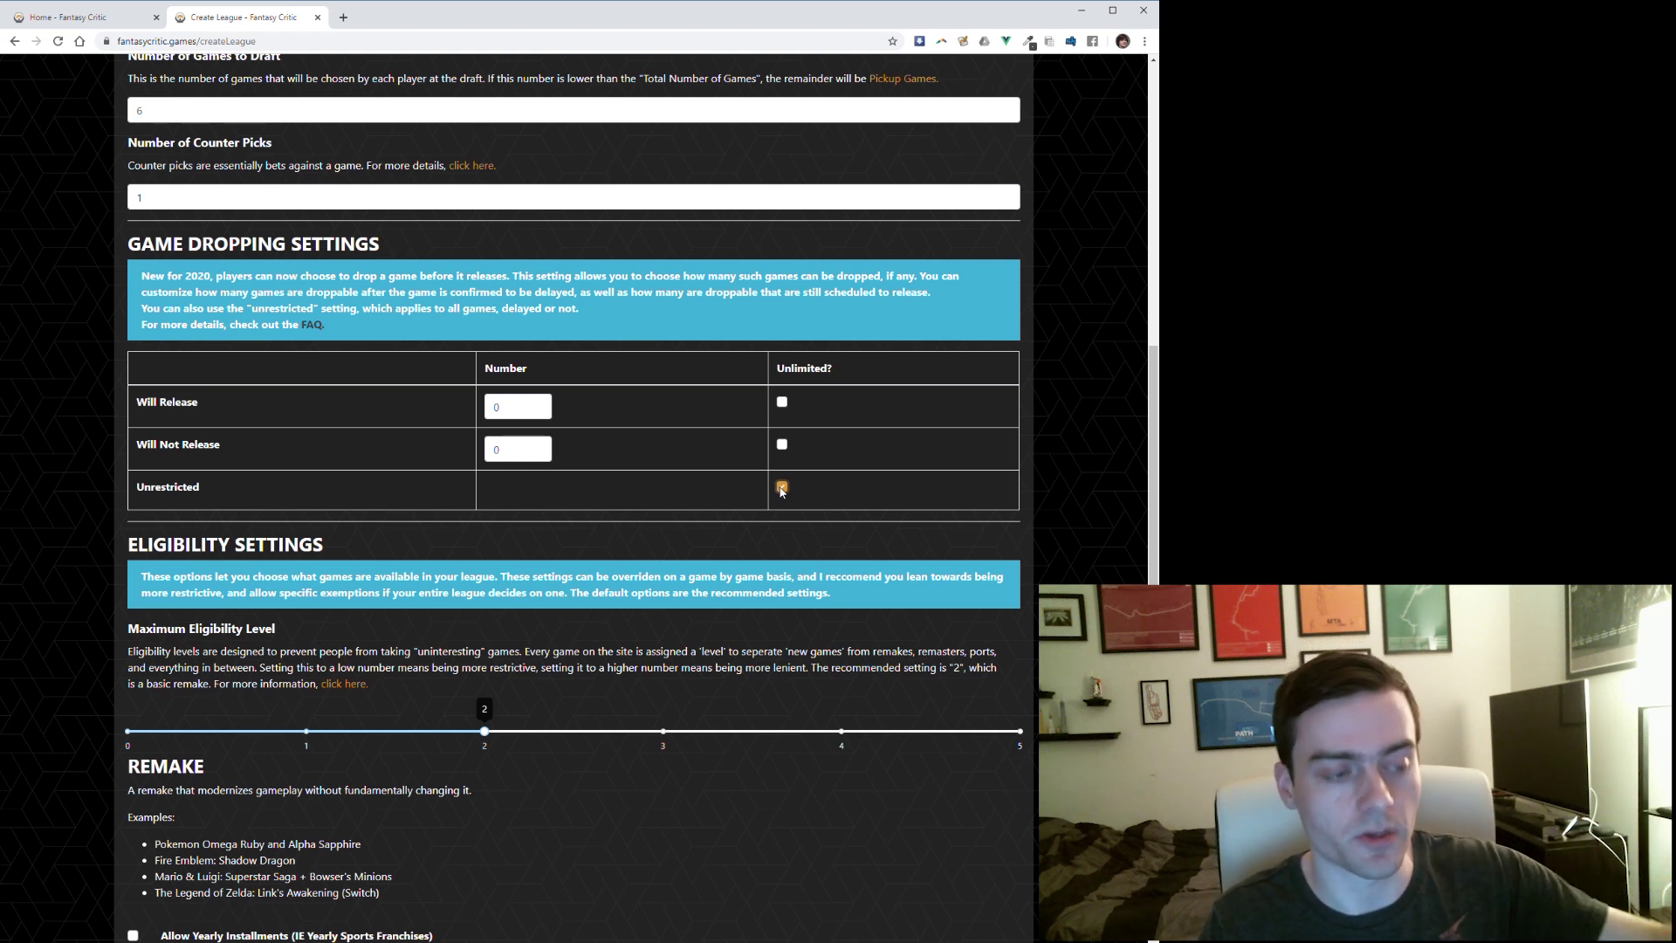
pyautogui.click(782, 488)
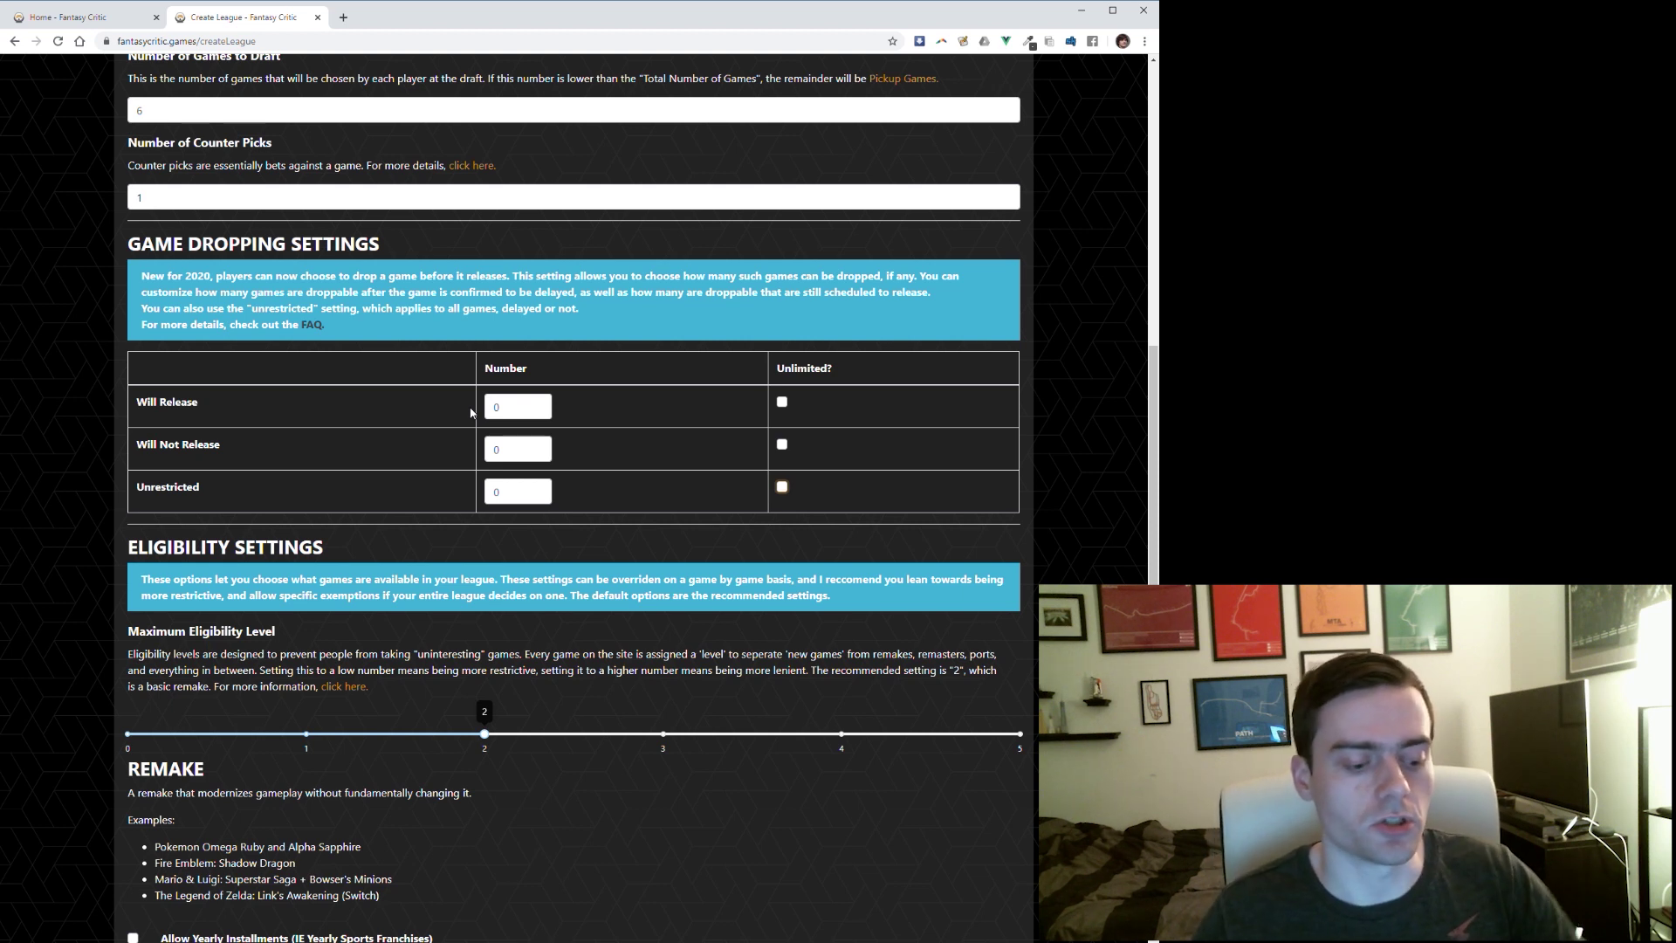
pyautogui.click(517, 448)
pyautogui.write('4')
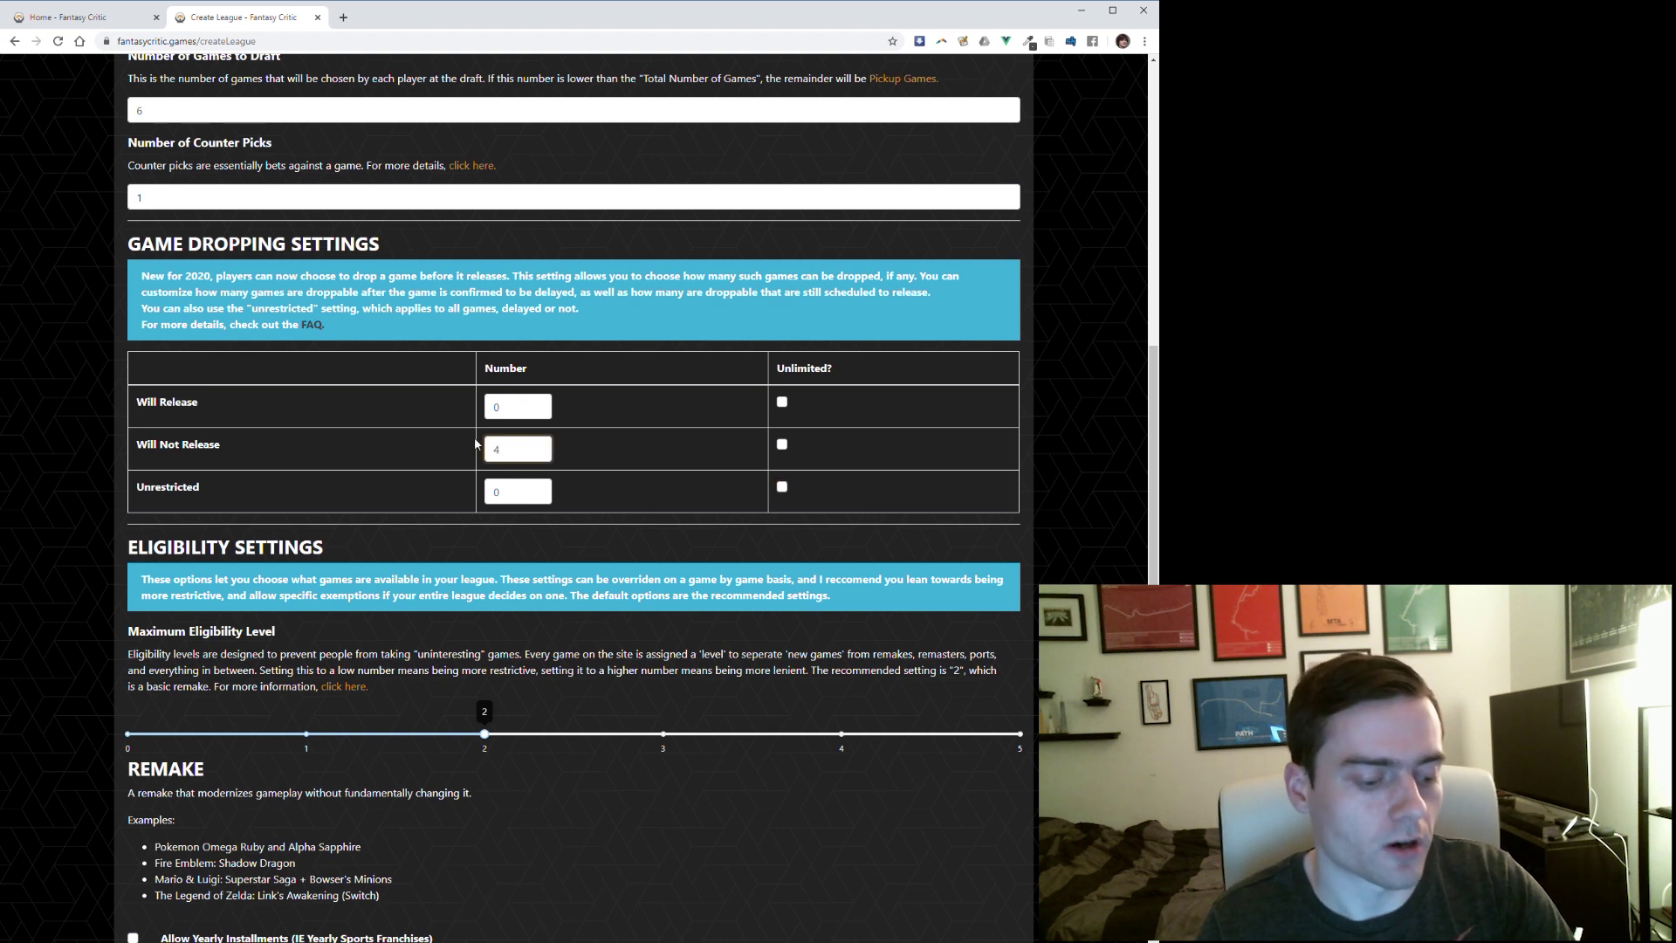
pyautogui.press('BackSpace')
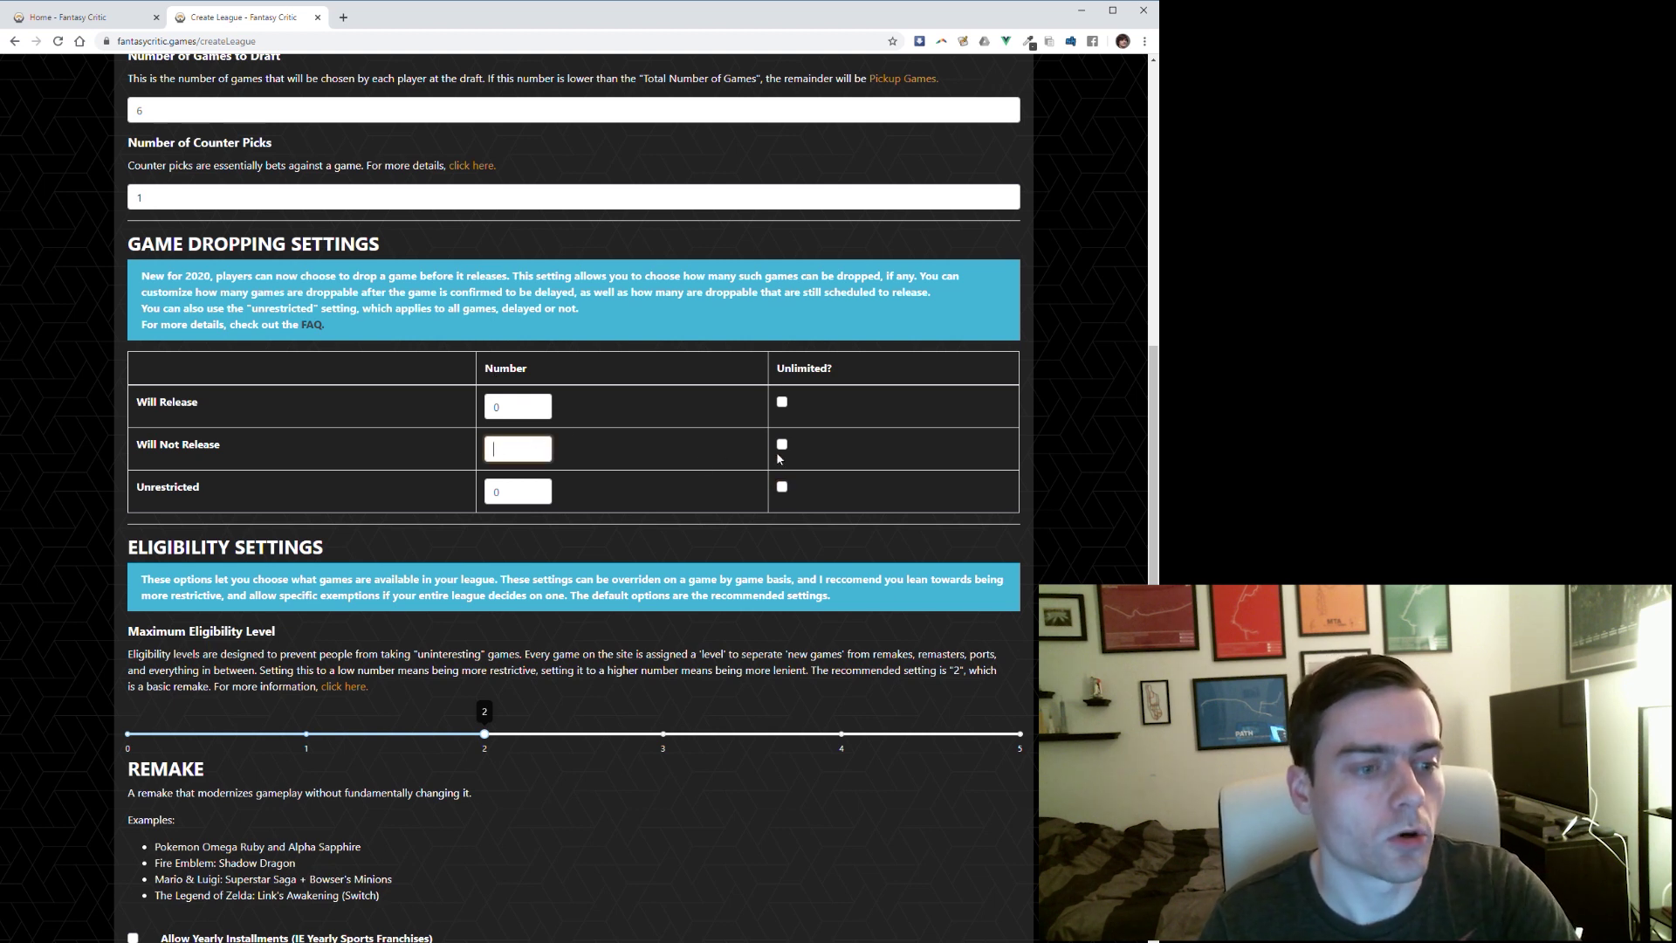
pyautogui.click(781, 445)
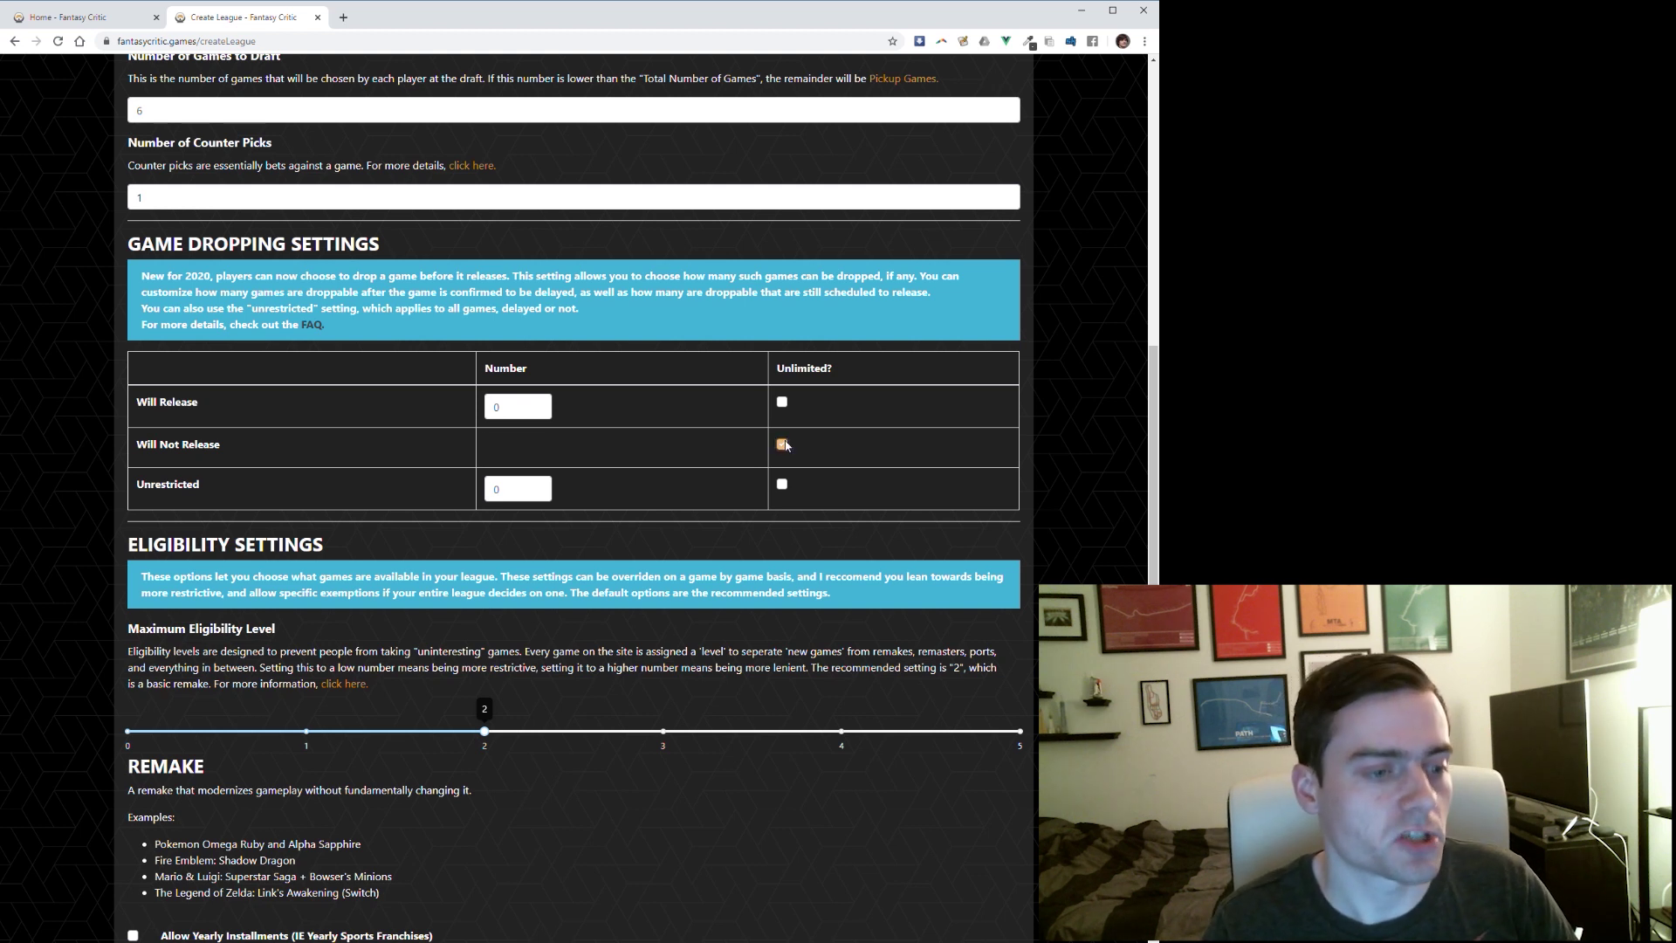
pyautogui.click(782, 444)
# - Set the number of droppable Will Release games to 2
pyautogui.click(506, 445)
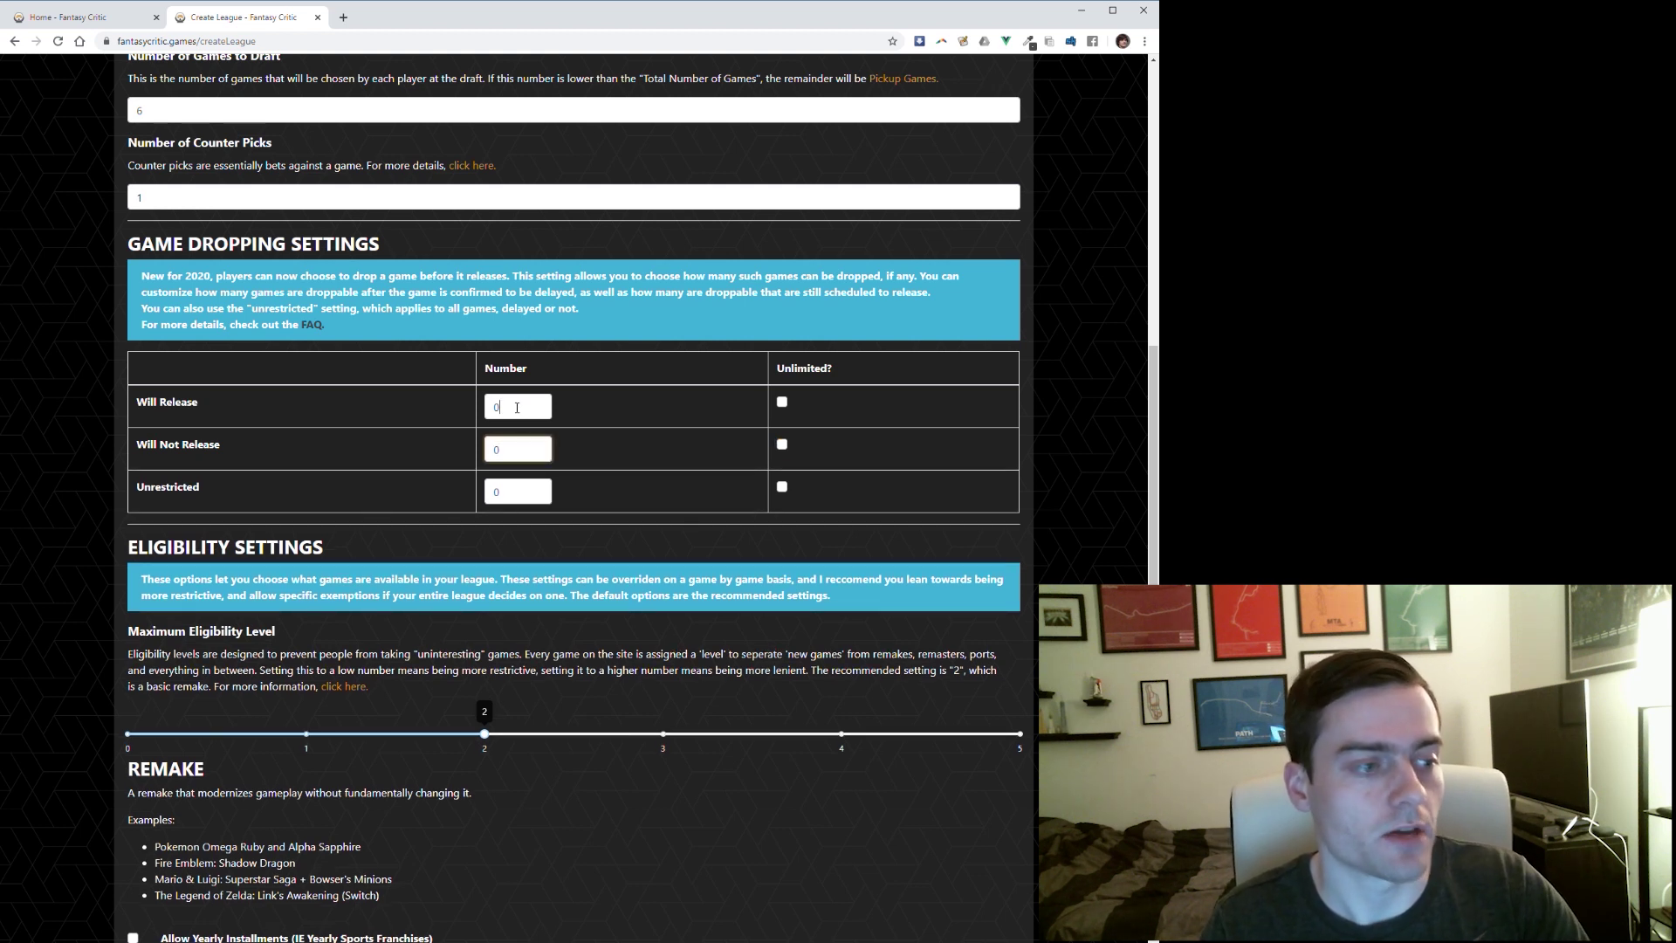
pyautogui.click(518, 408)
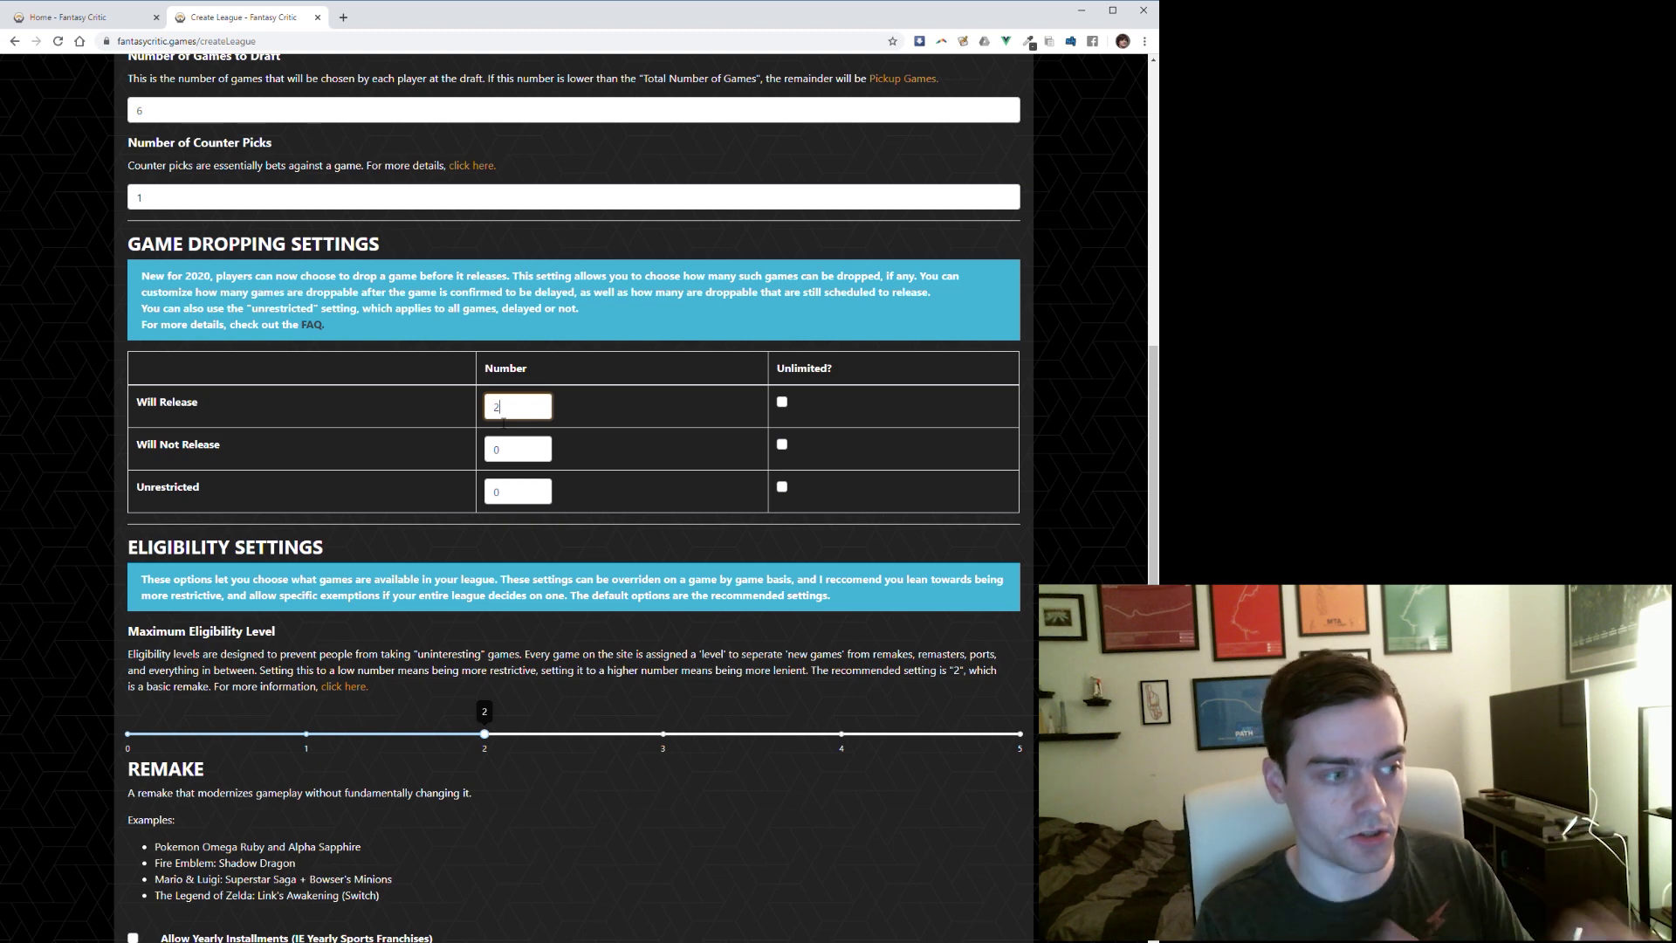
# - Go through maximum eligibility levels 0 to 5 to compare their definitions and example games
pyautogui.scroll(-5, 589, 470)
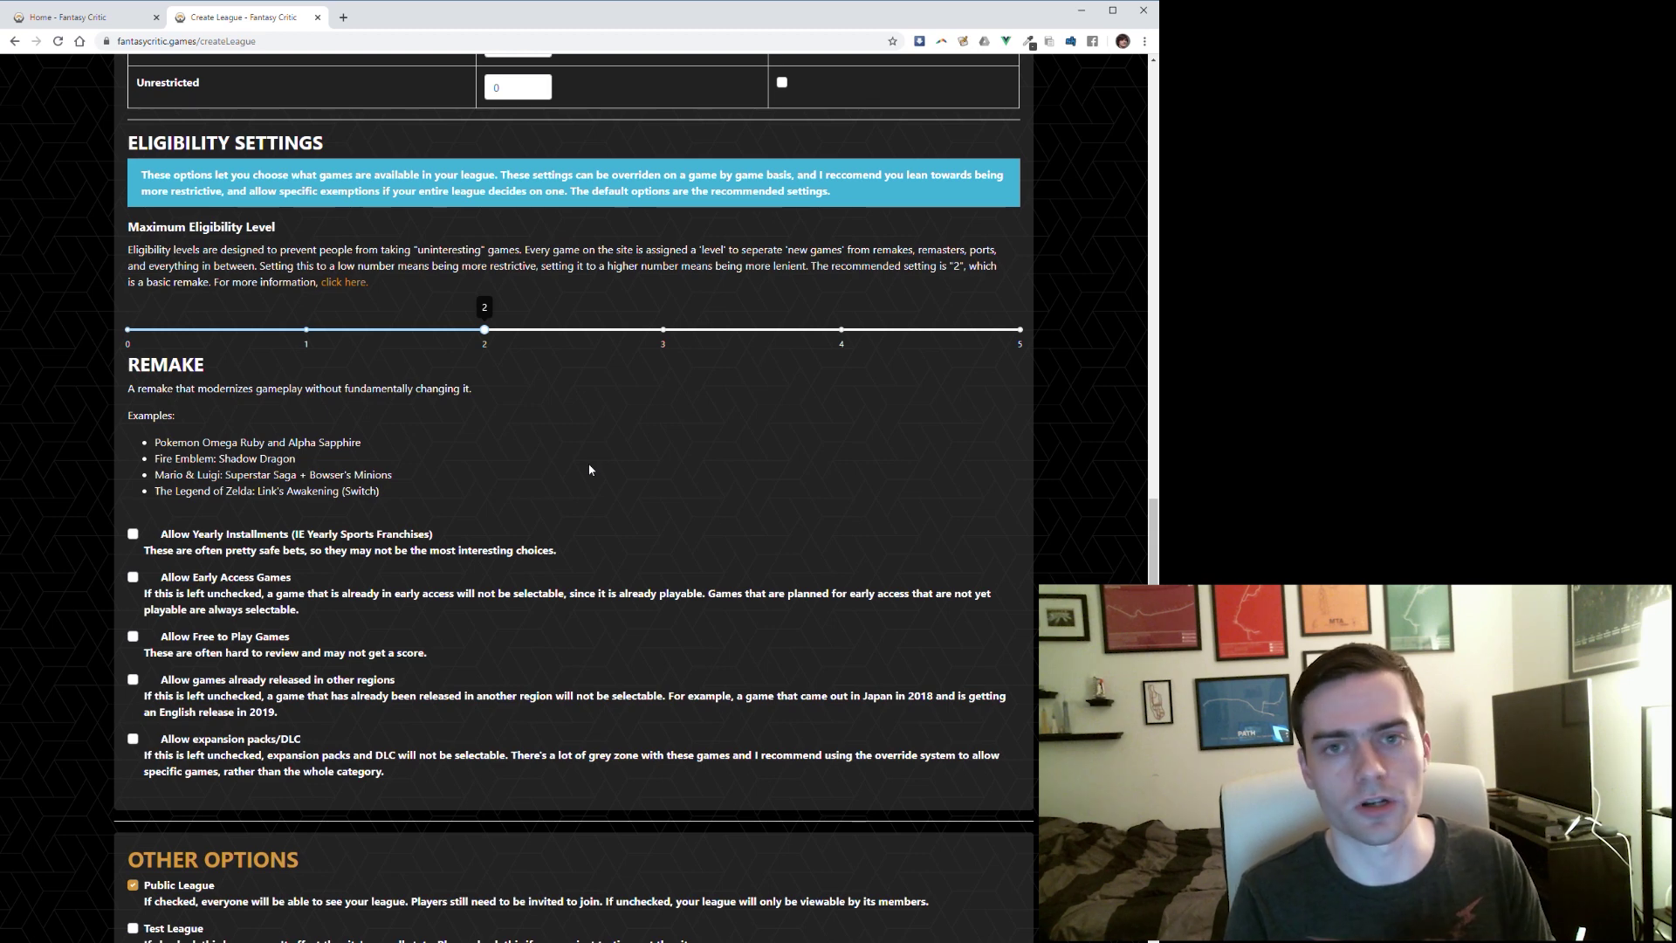
pyautogui.click(128, 337)
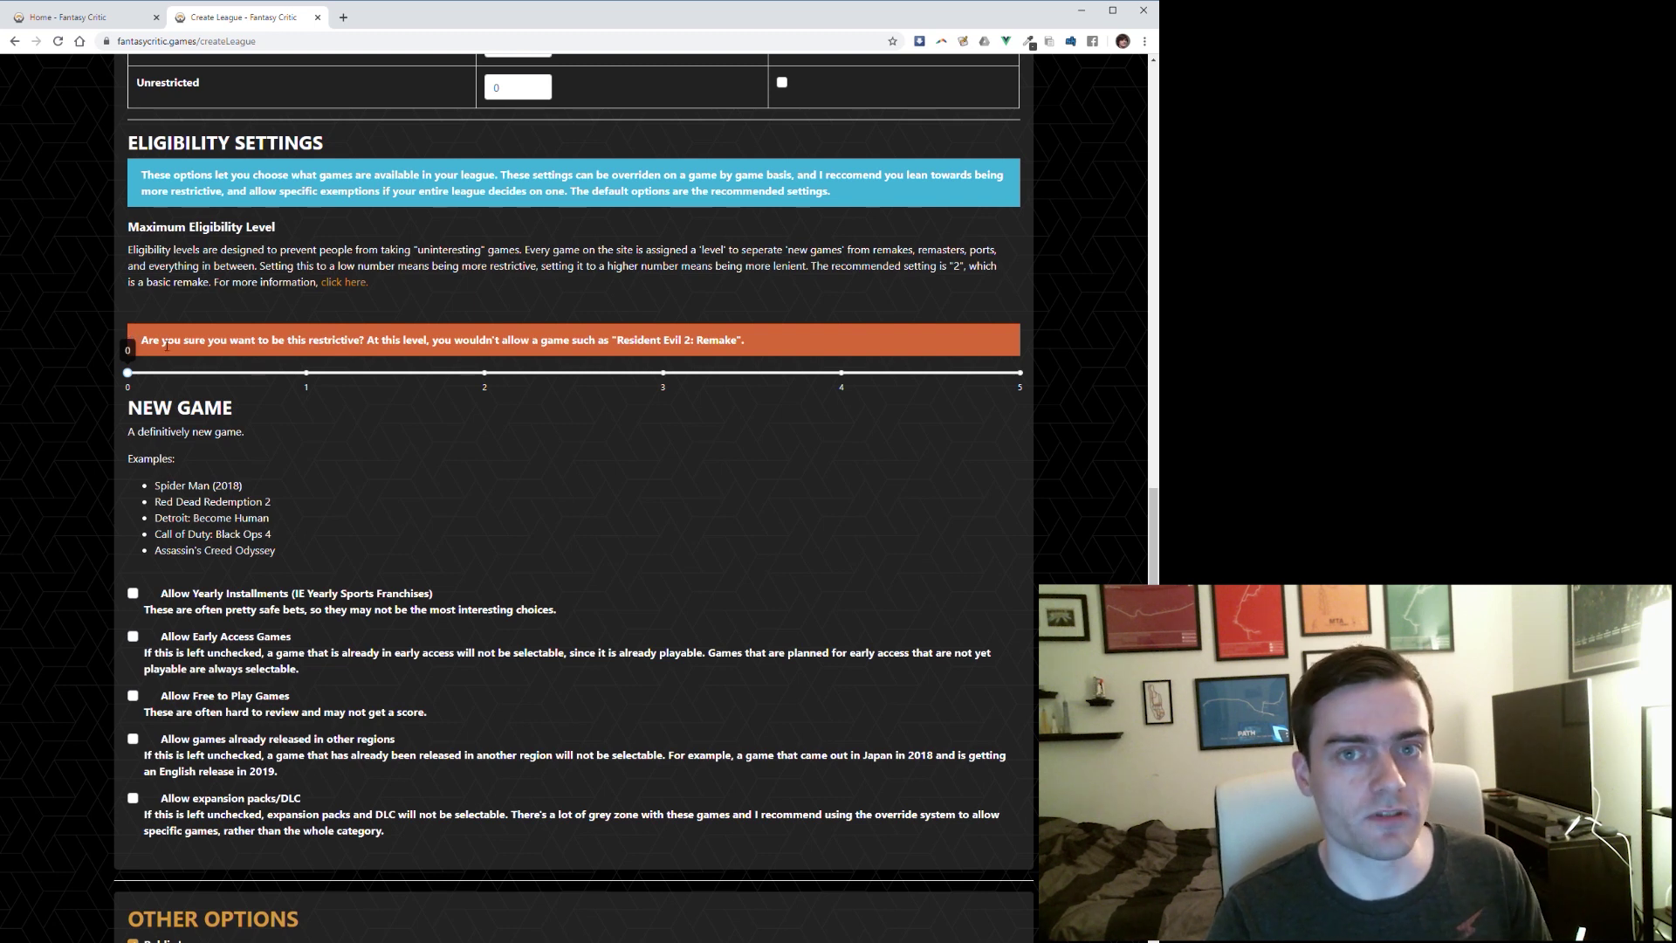
pyautogui.click(304, 375)
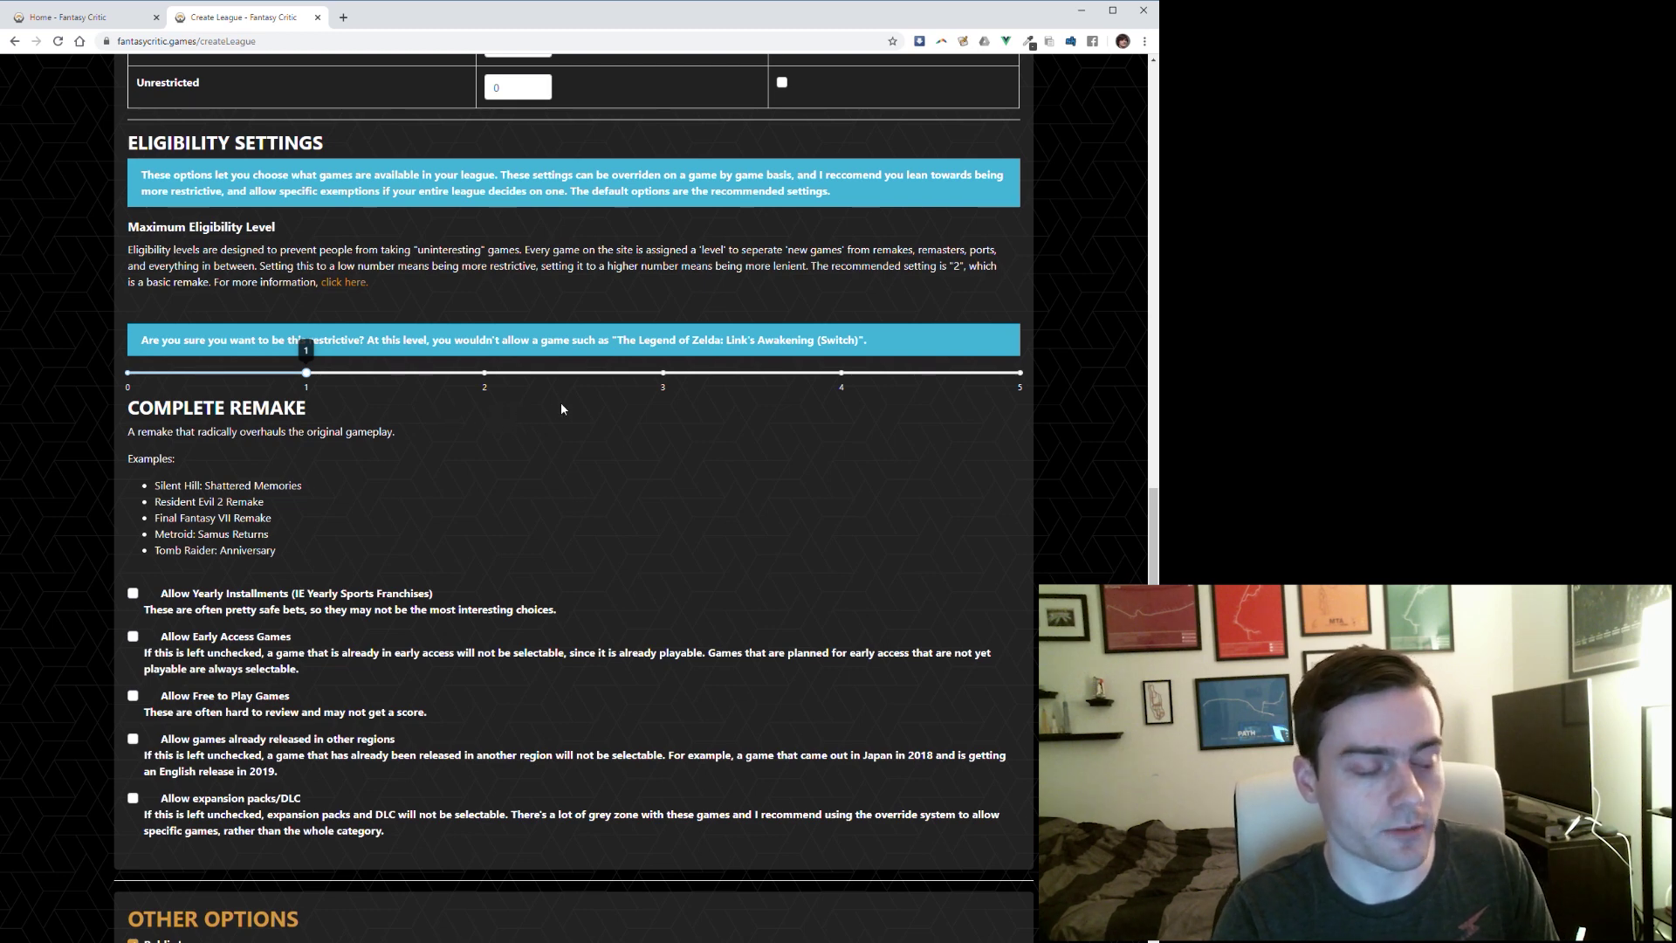
pyautogui.click(486, 373)
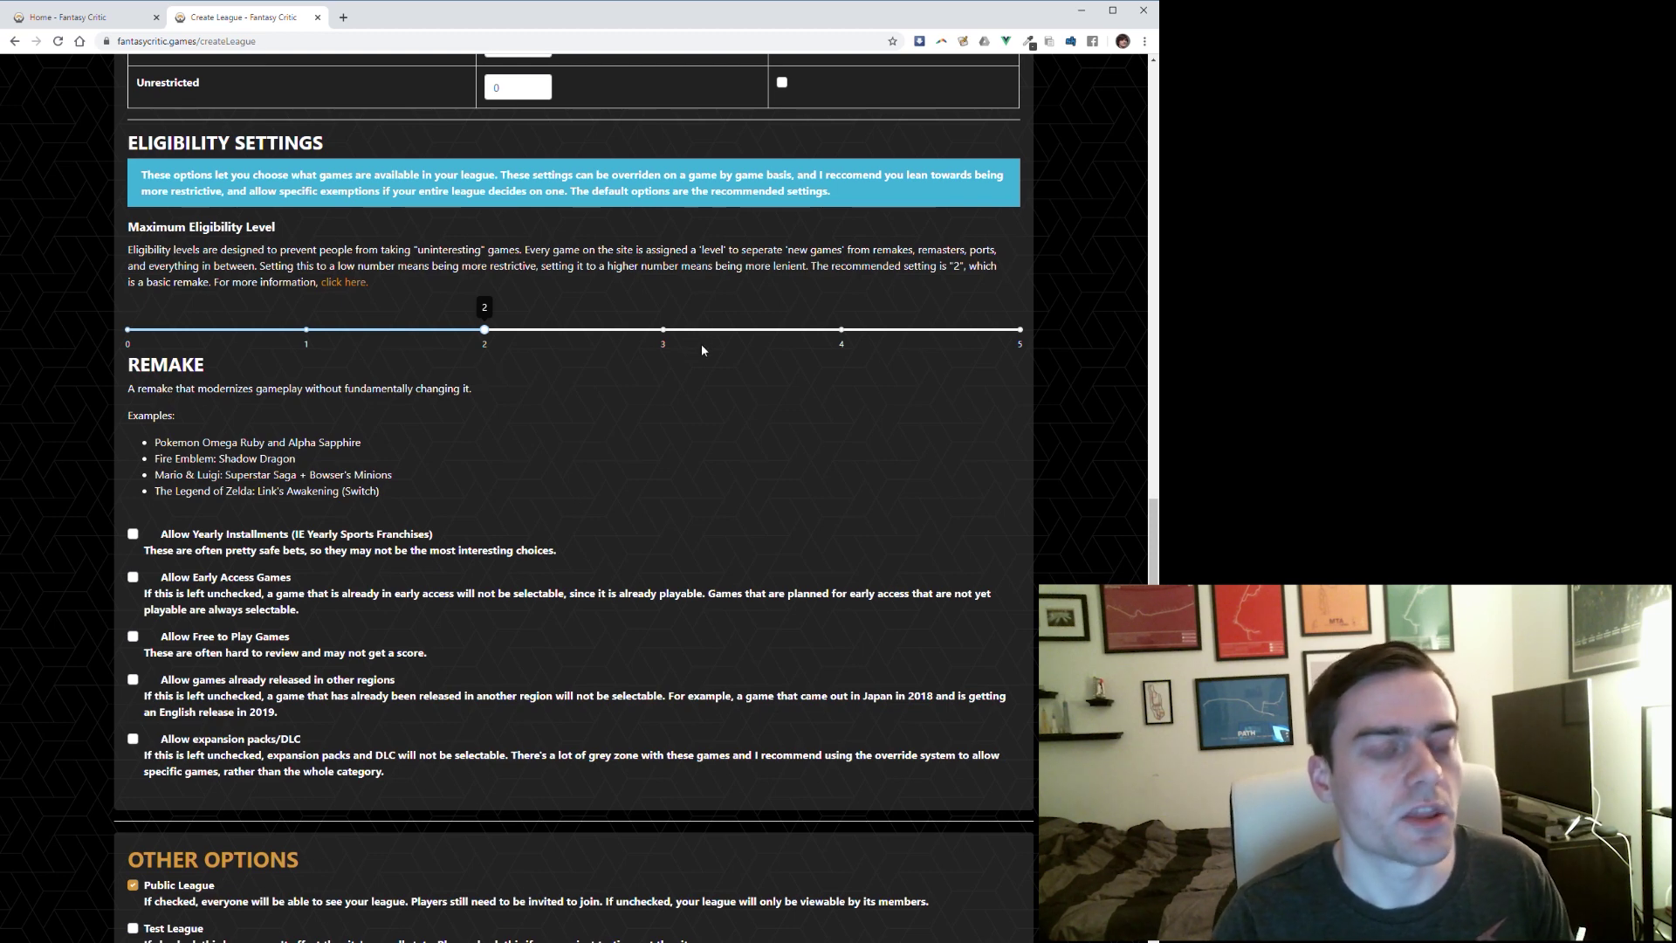
pyautogui.click(665, 331)
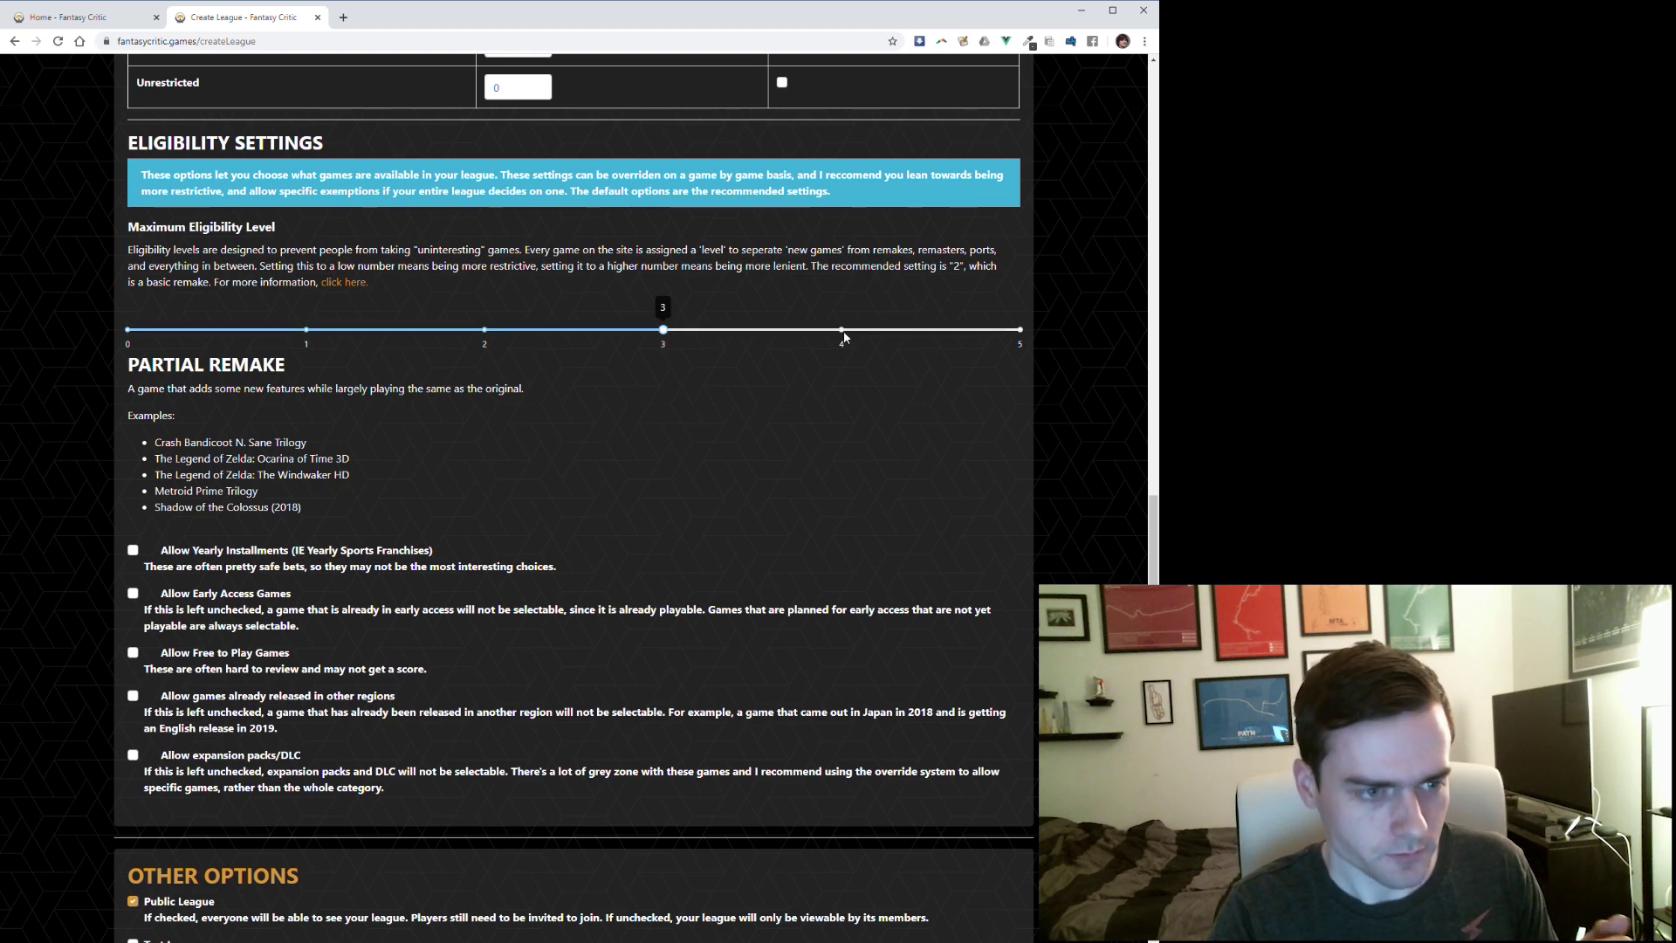
pyautogui.click(843, 334)
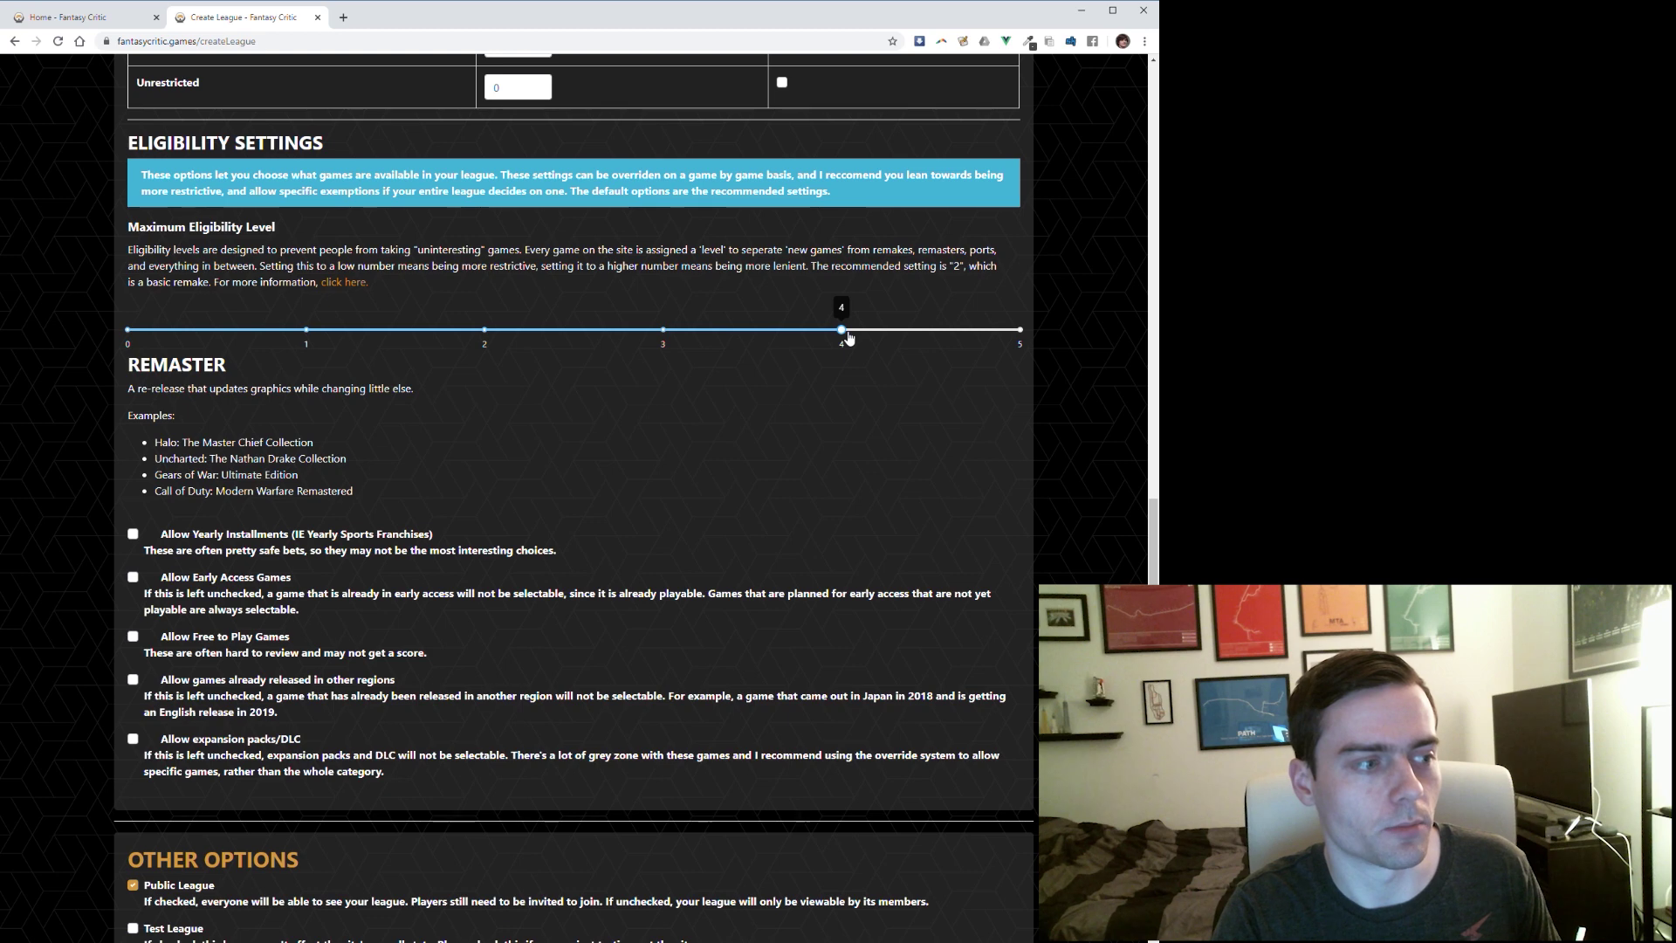
pyautogui.click(1017, 337)
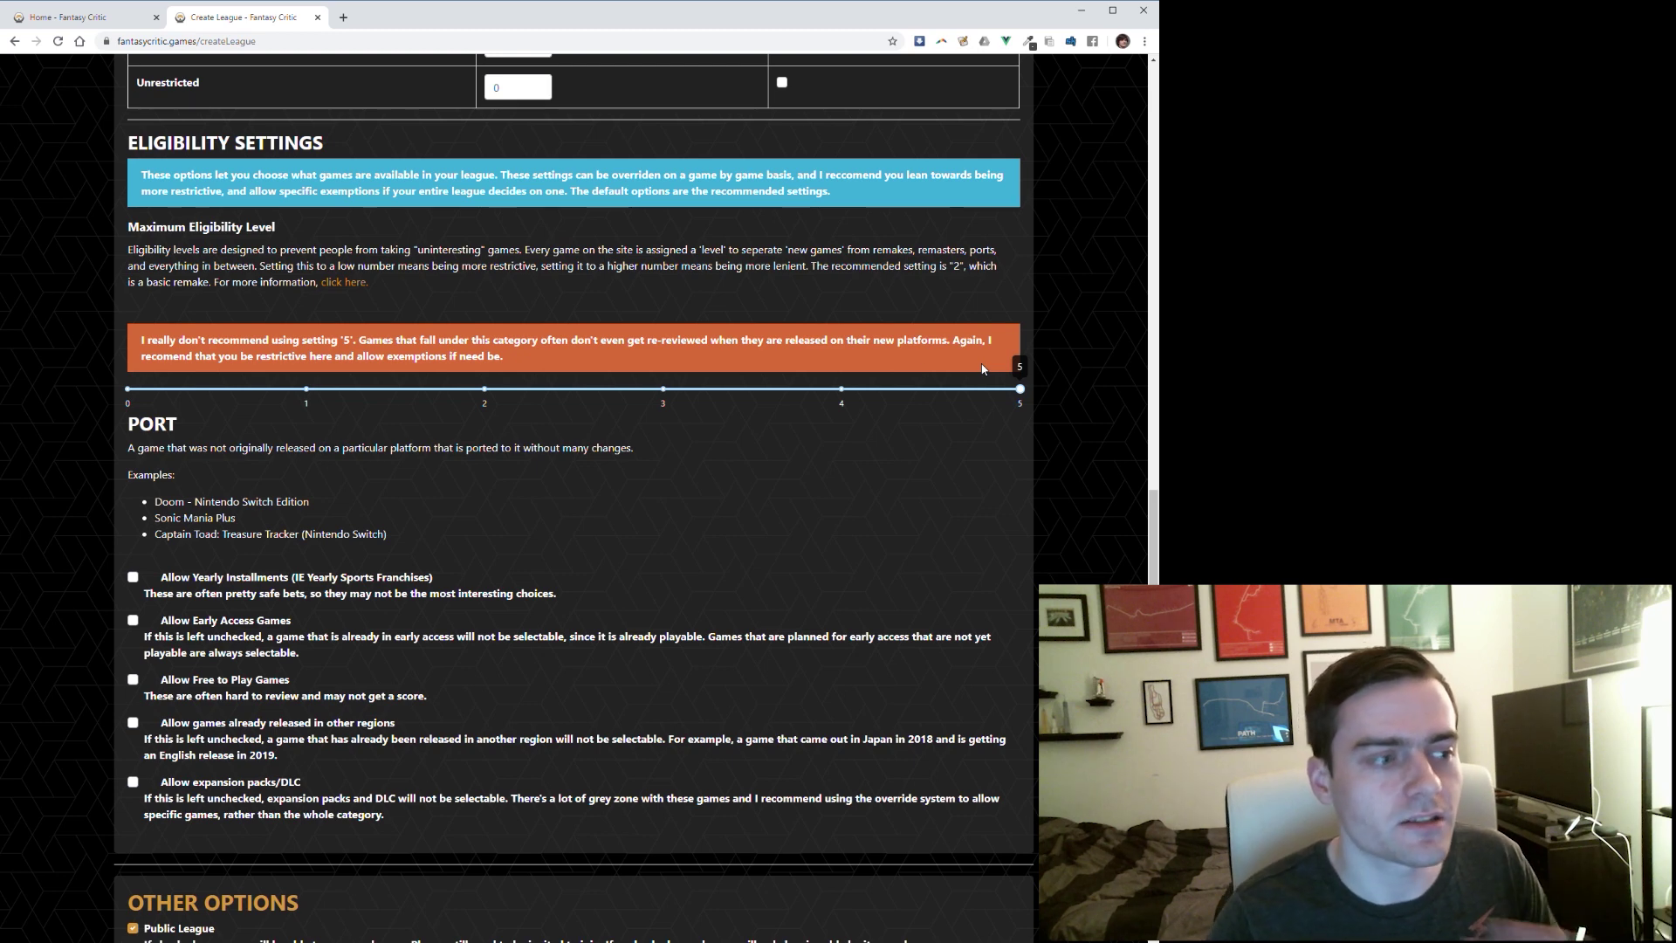
# - Set the league's maximum eligibility level to 3, Partial Remake
pyautogui.click(485, 389)
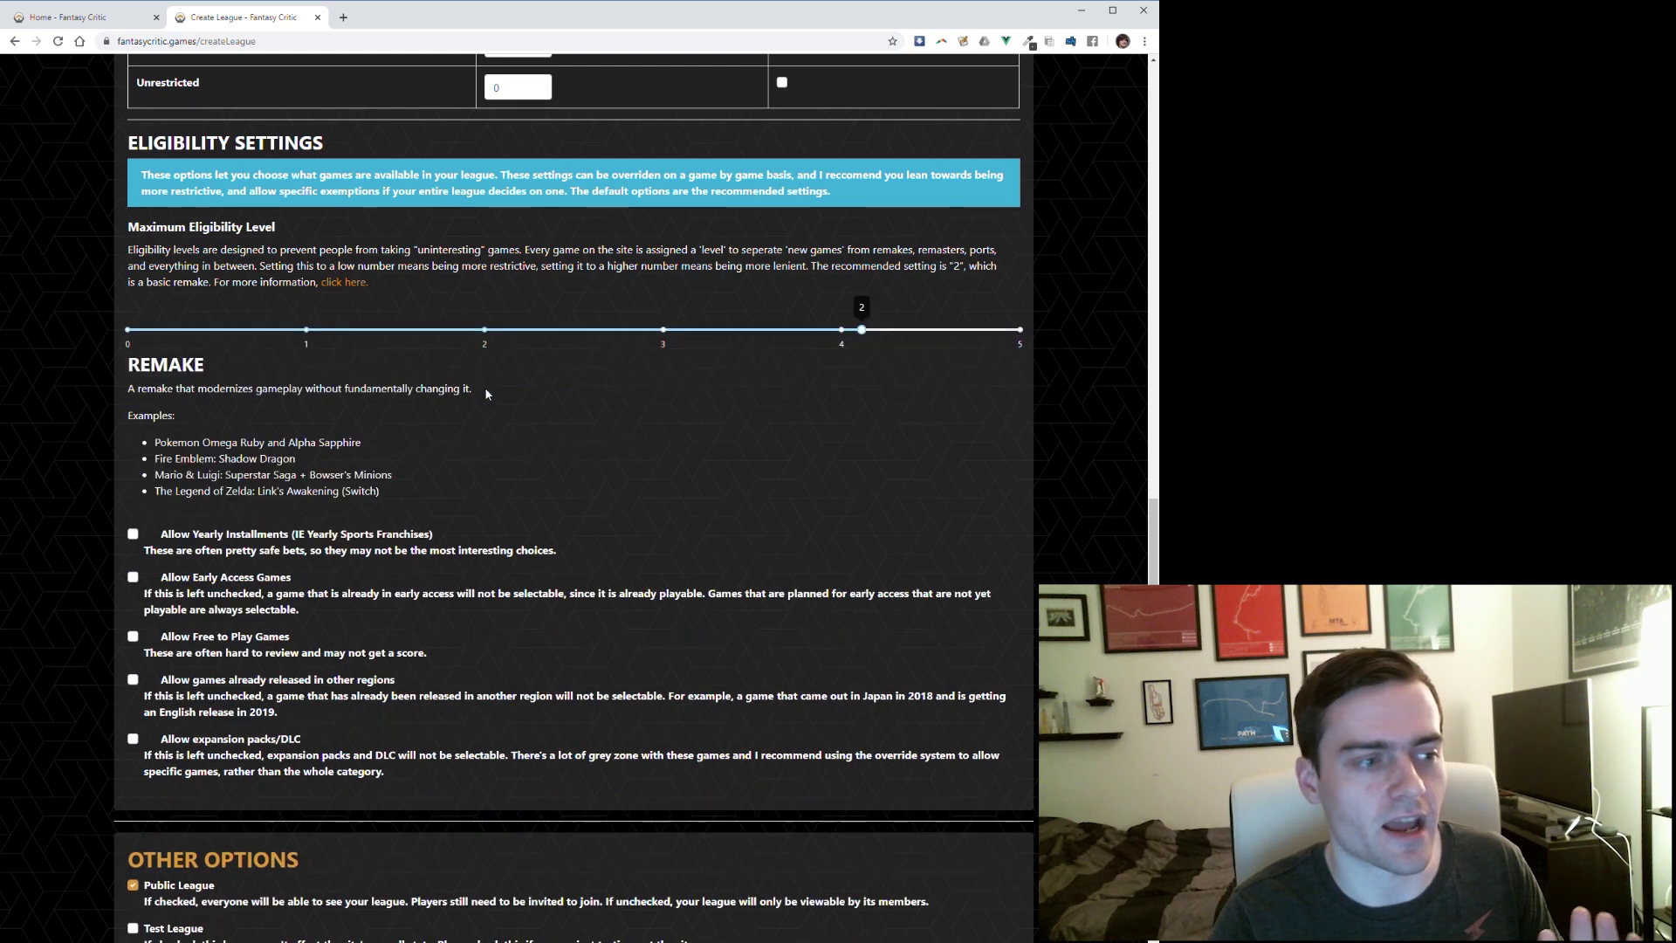
pyautogui.click(666, 338)
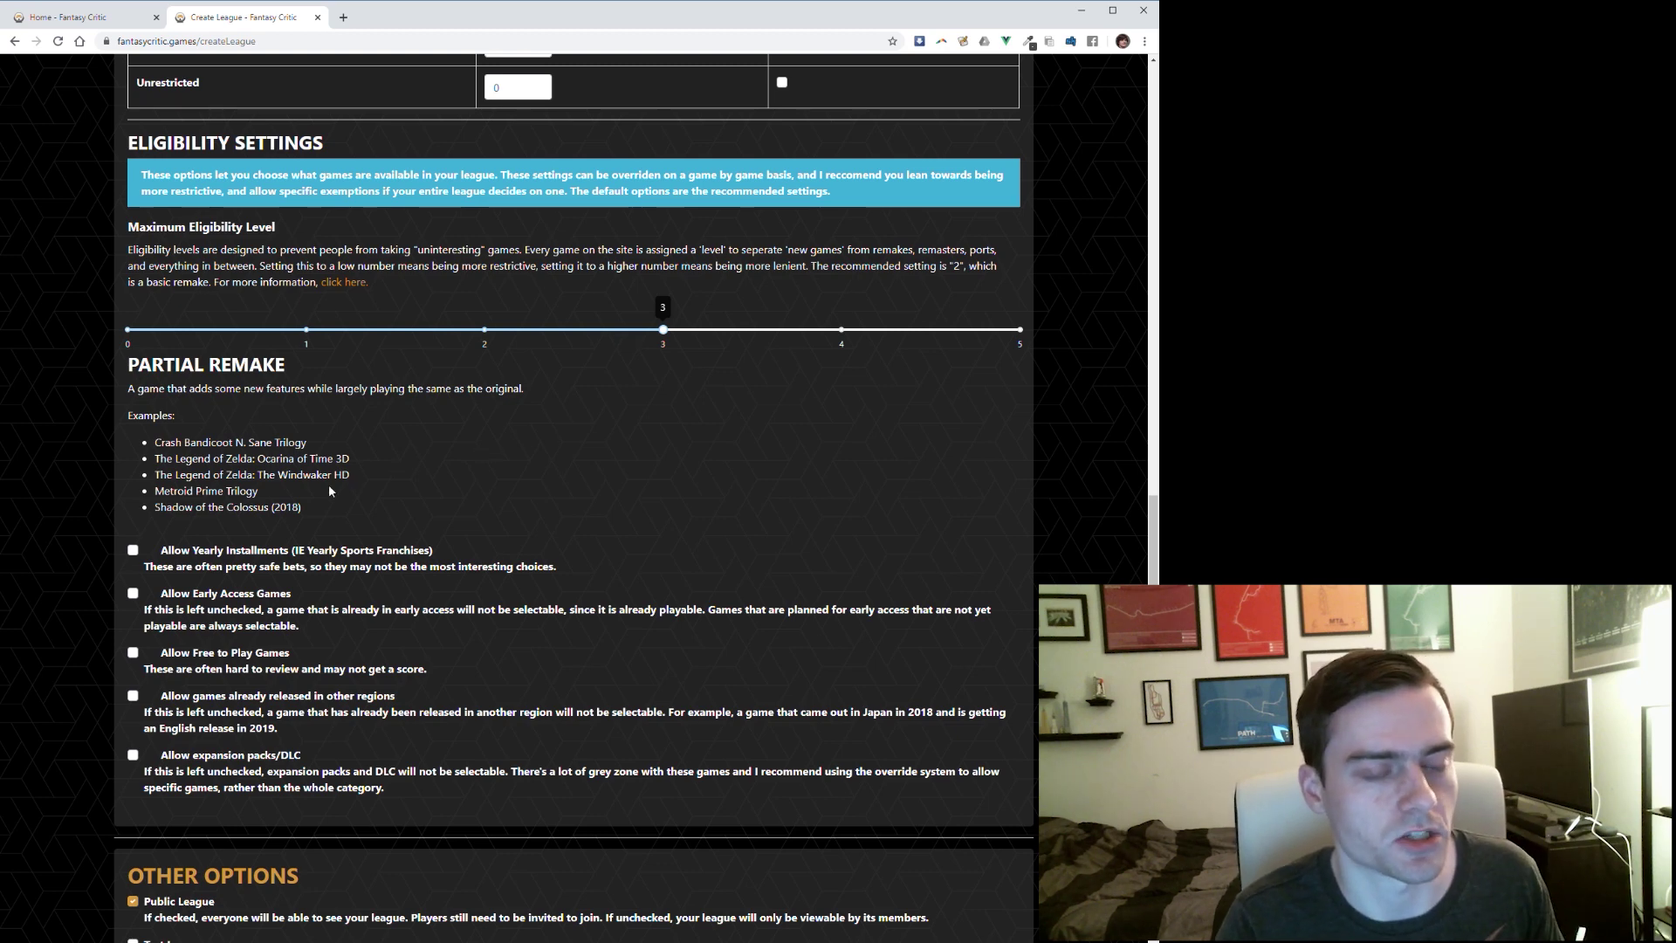
pyautogui.scroll(-1, 330, 492)
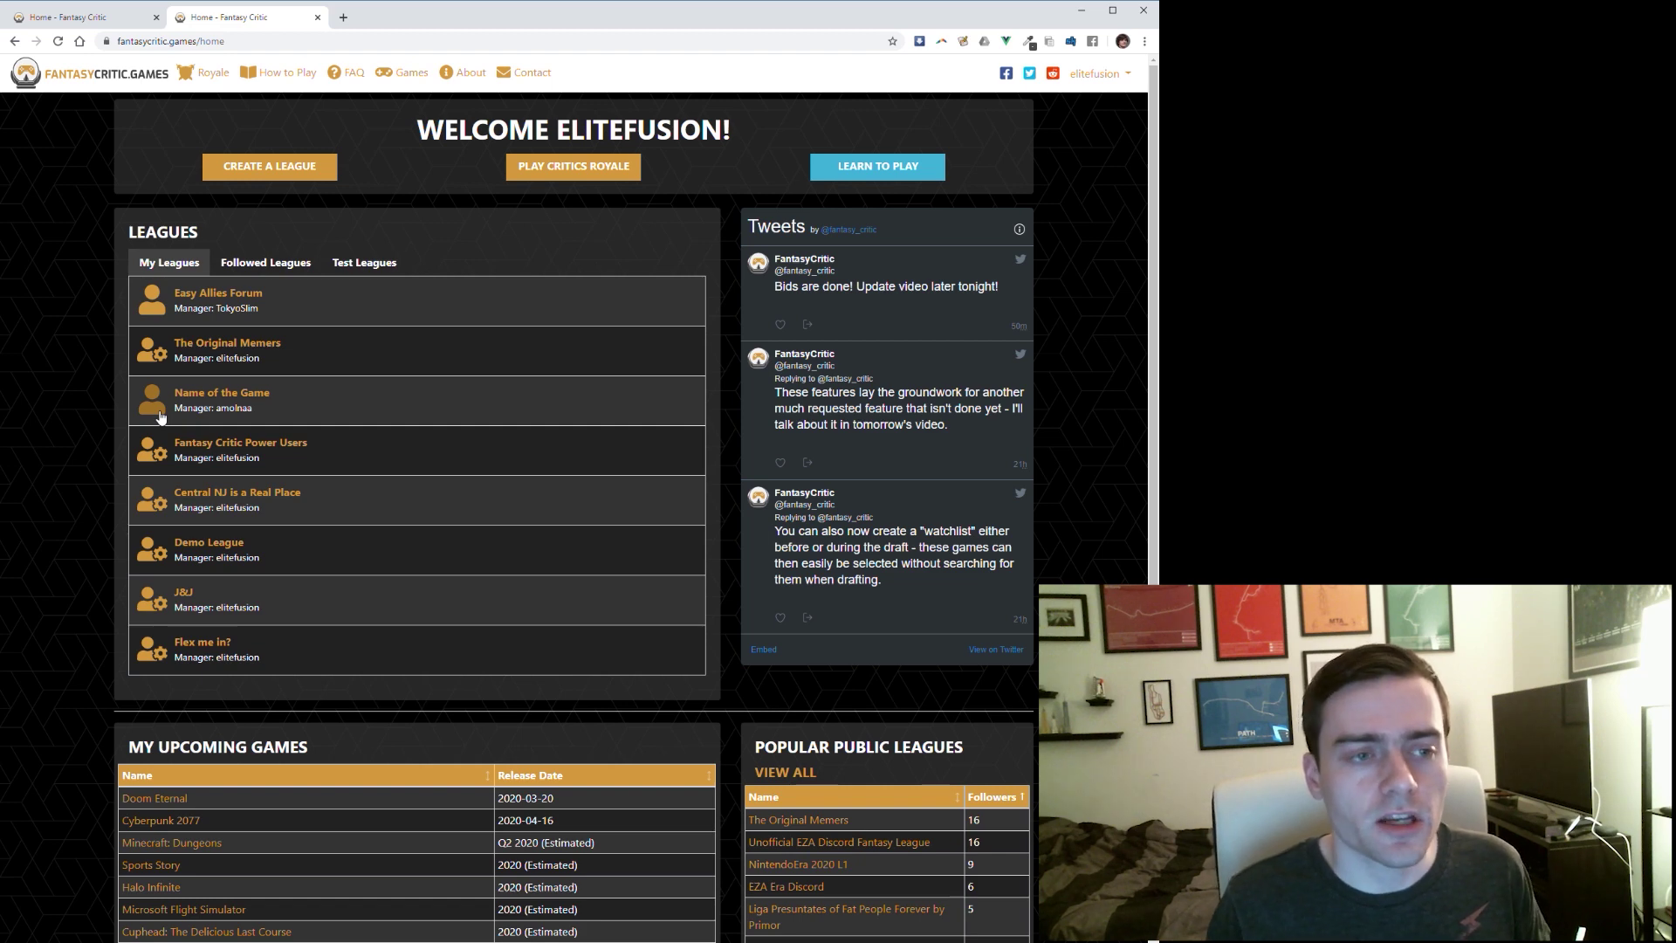
# - Open the league "Another full test" from the test leagues
pyautogui.click(367, 264)
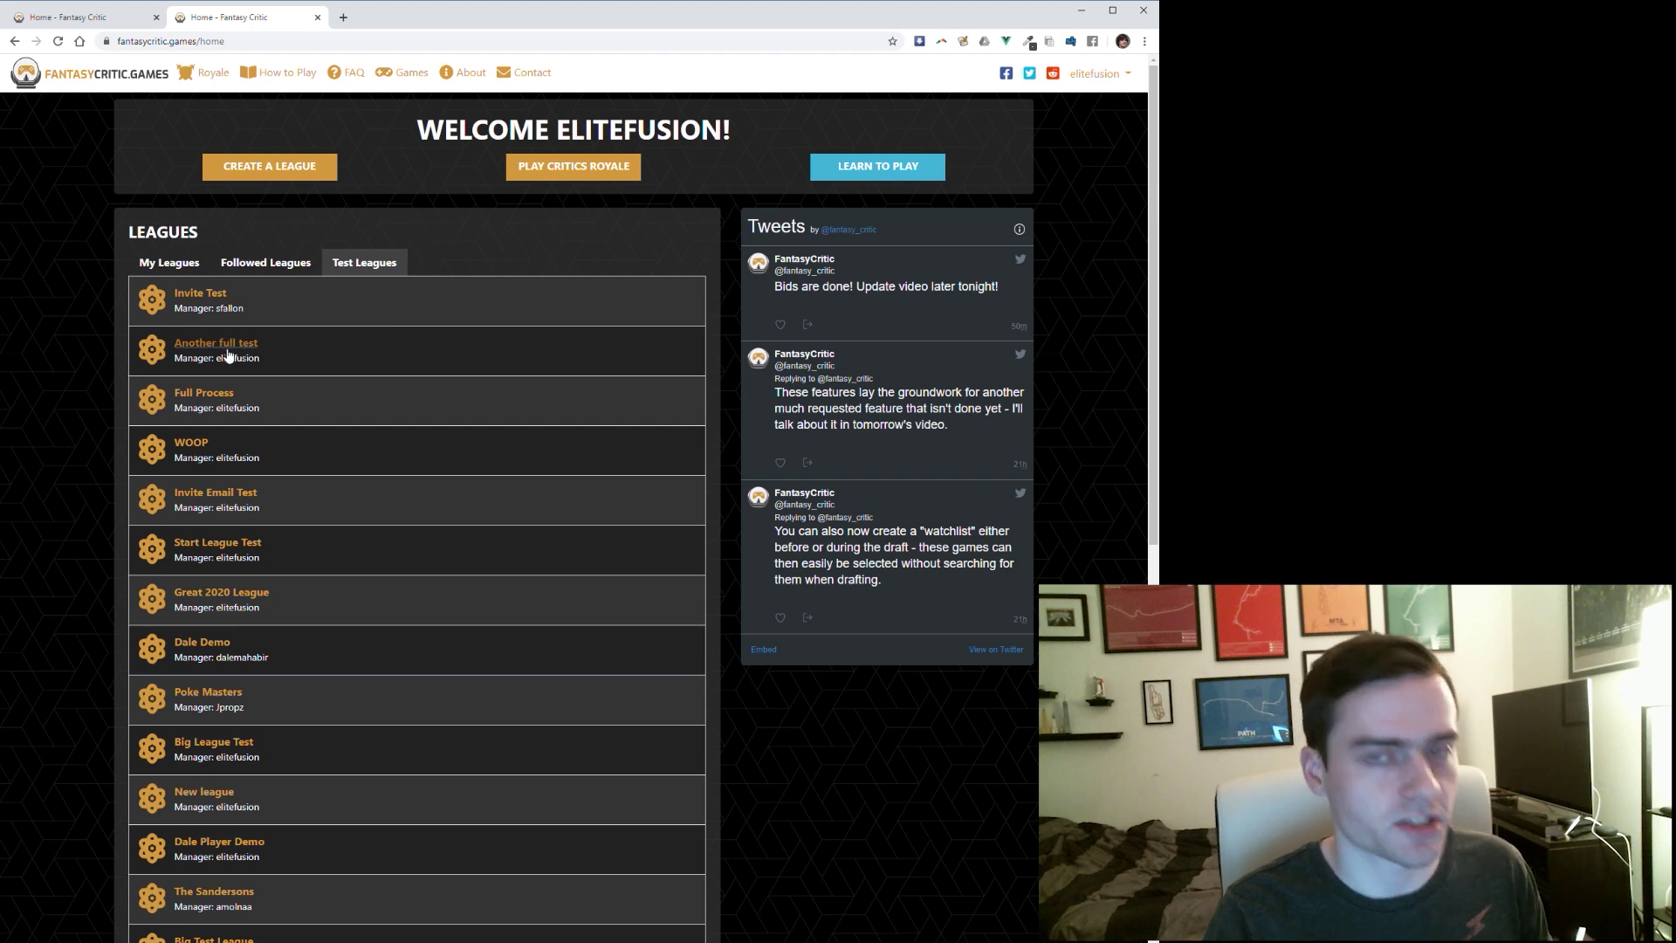
pyautogui.click(228, 349)
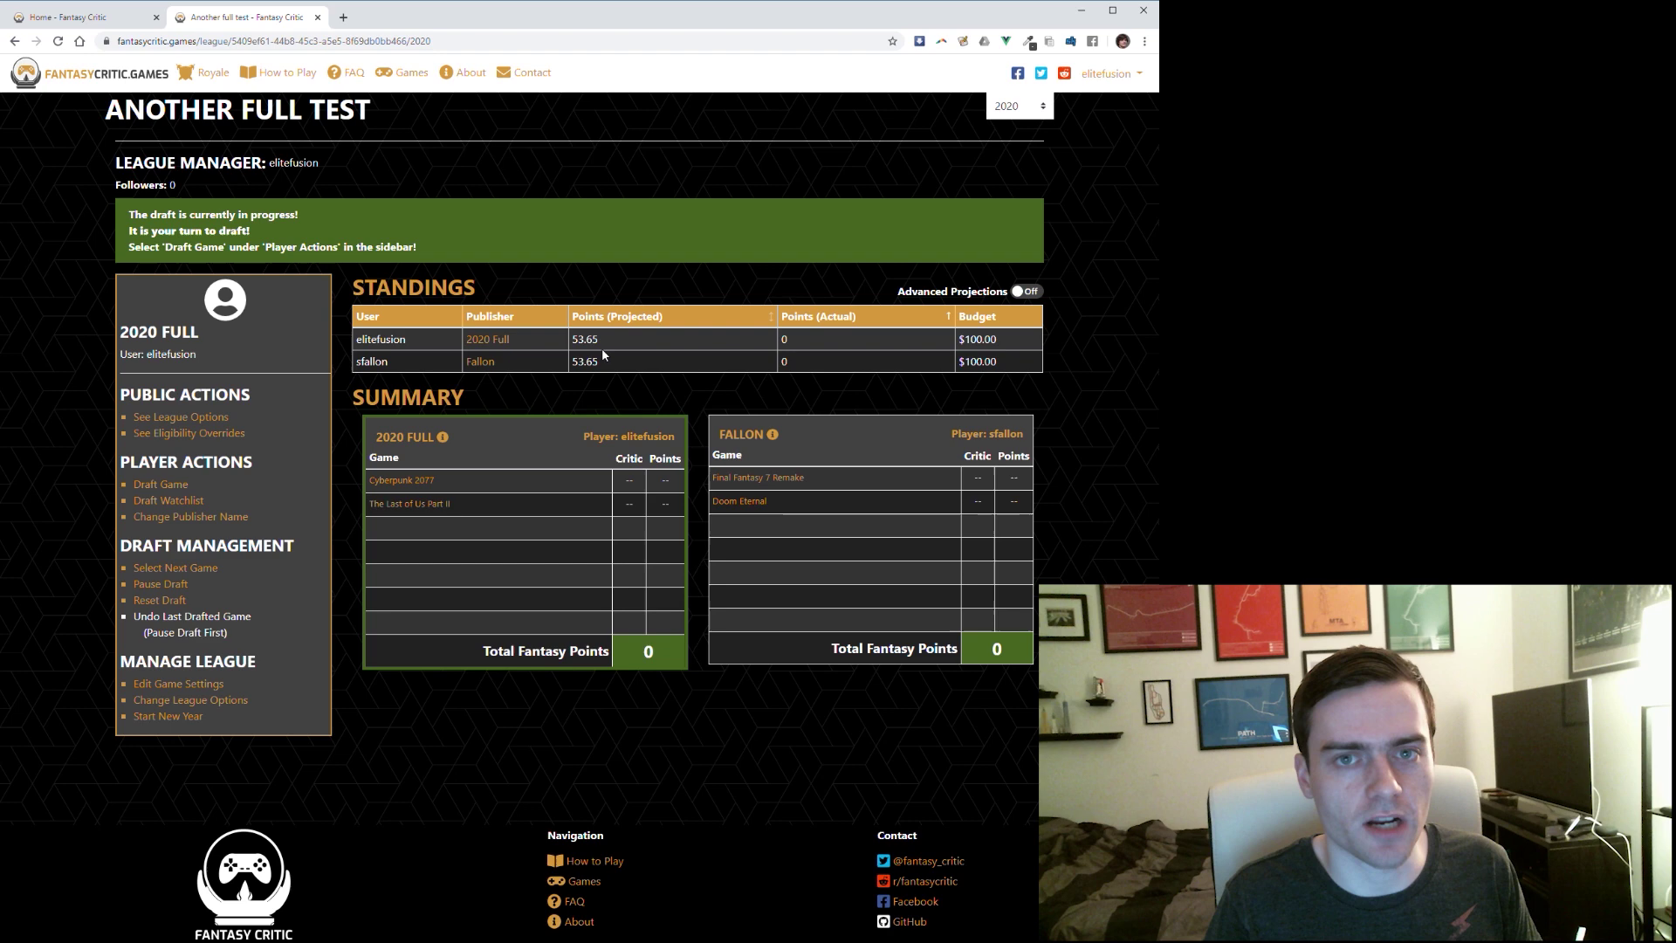
# - Search the games available for drafting for "metroid prim" and list the top available games
pyautogui.click(161, 484)
pyautogui.write('metroid prim')
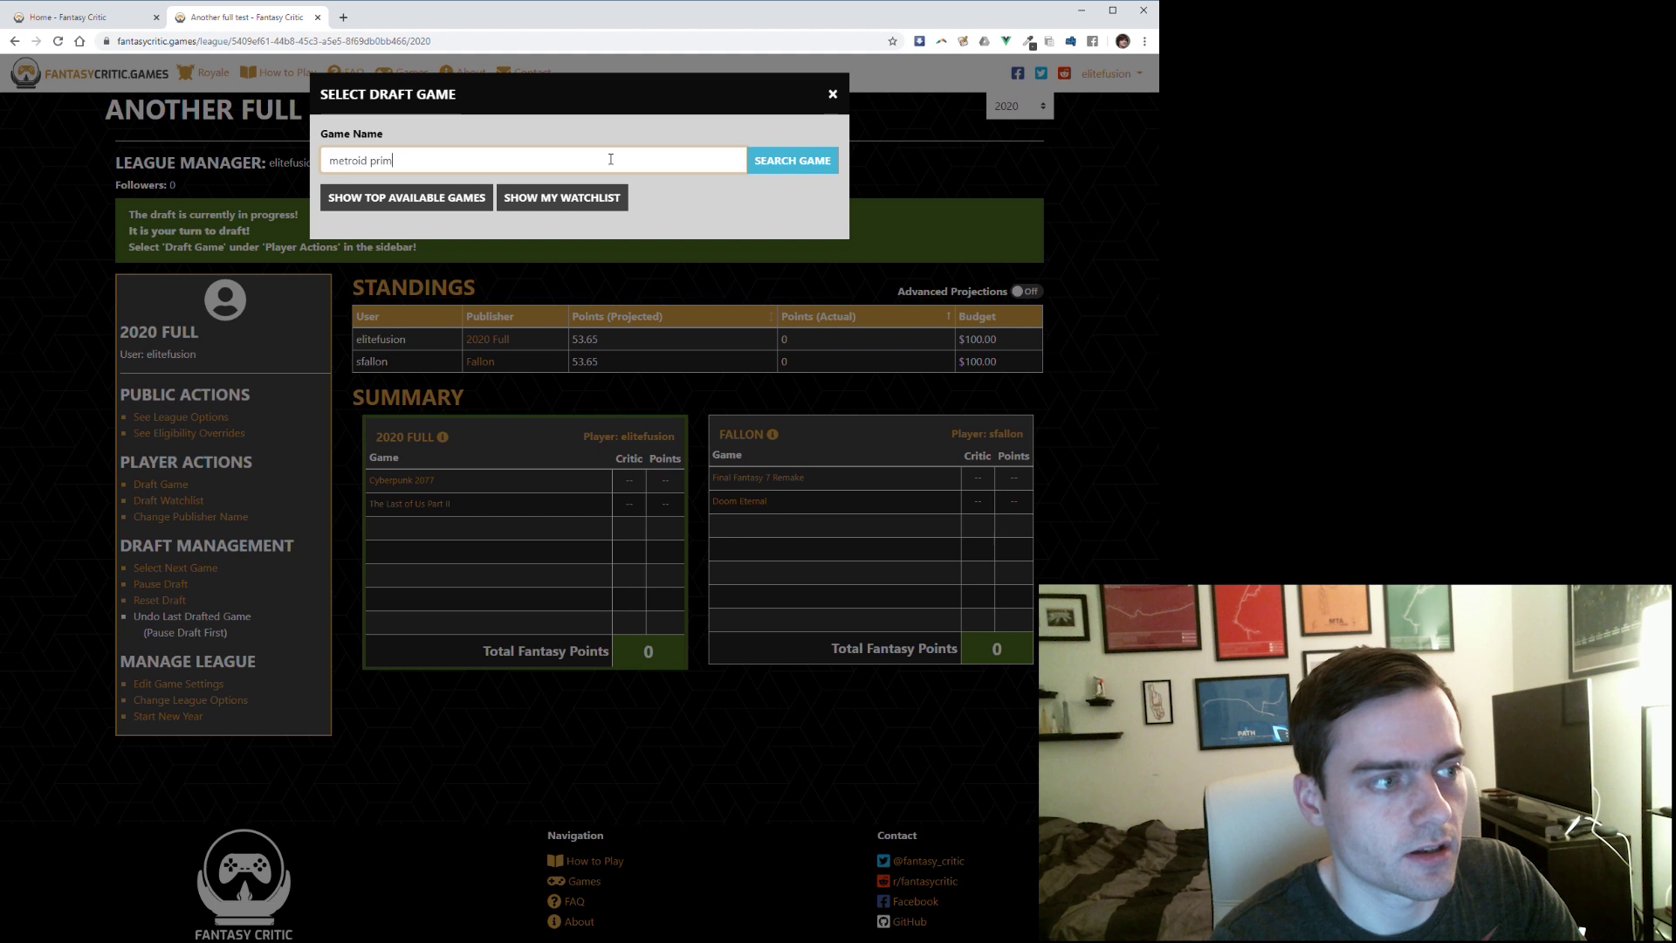
pyautogui.click(775, 162)
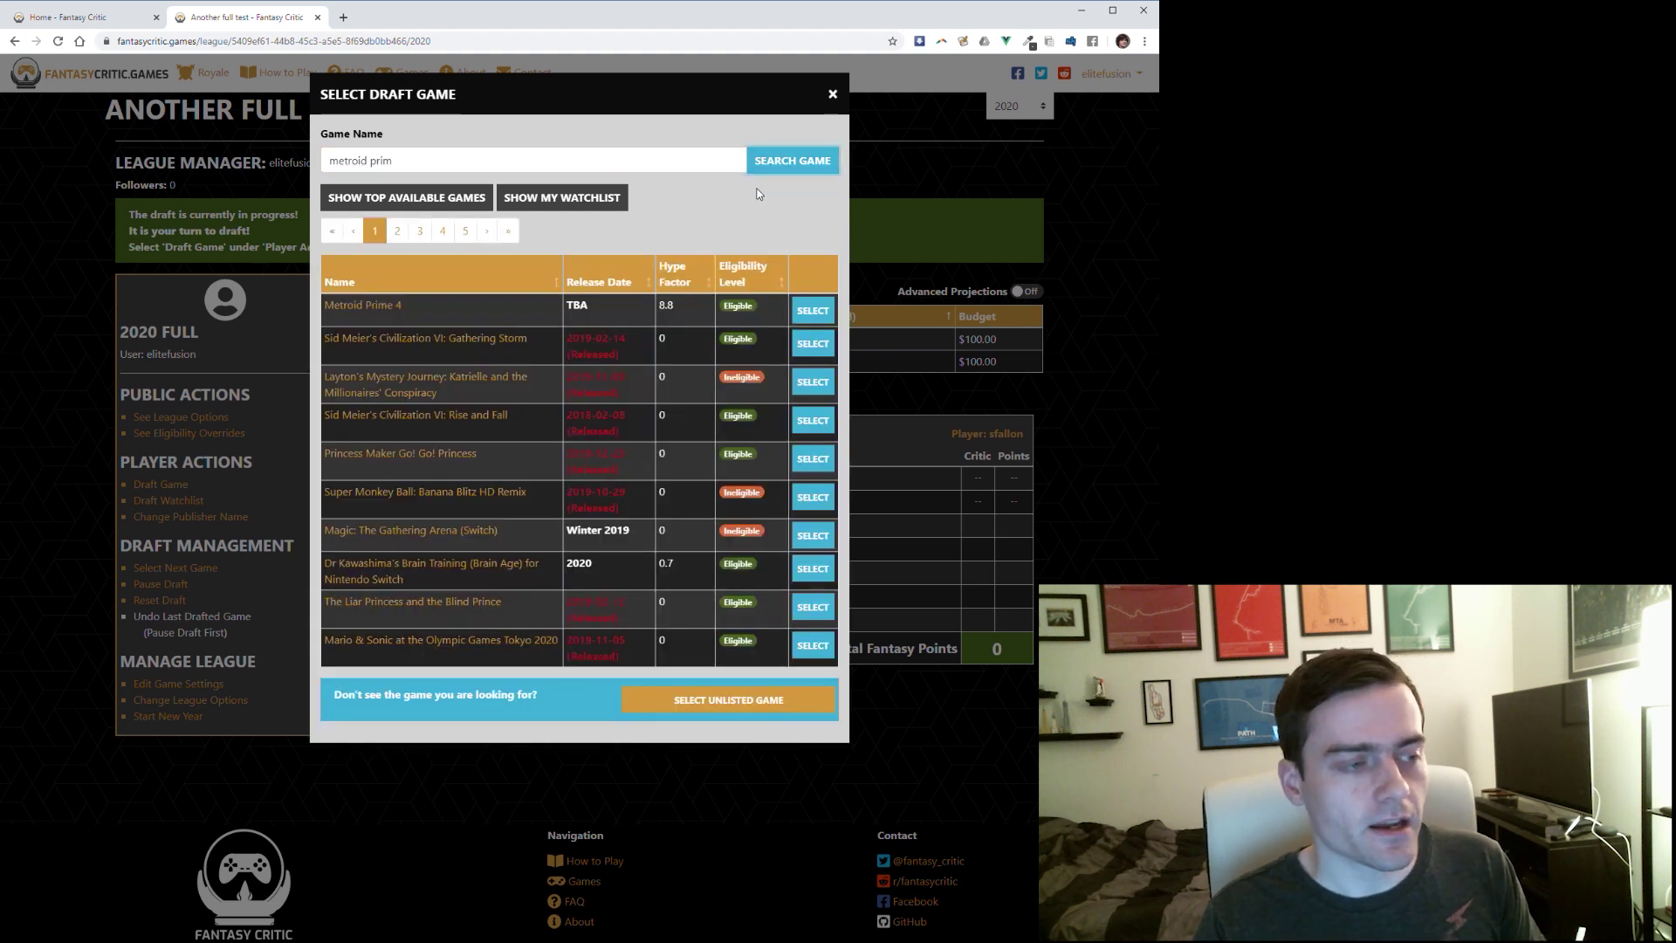
pyautogui.click(479, 201)
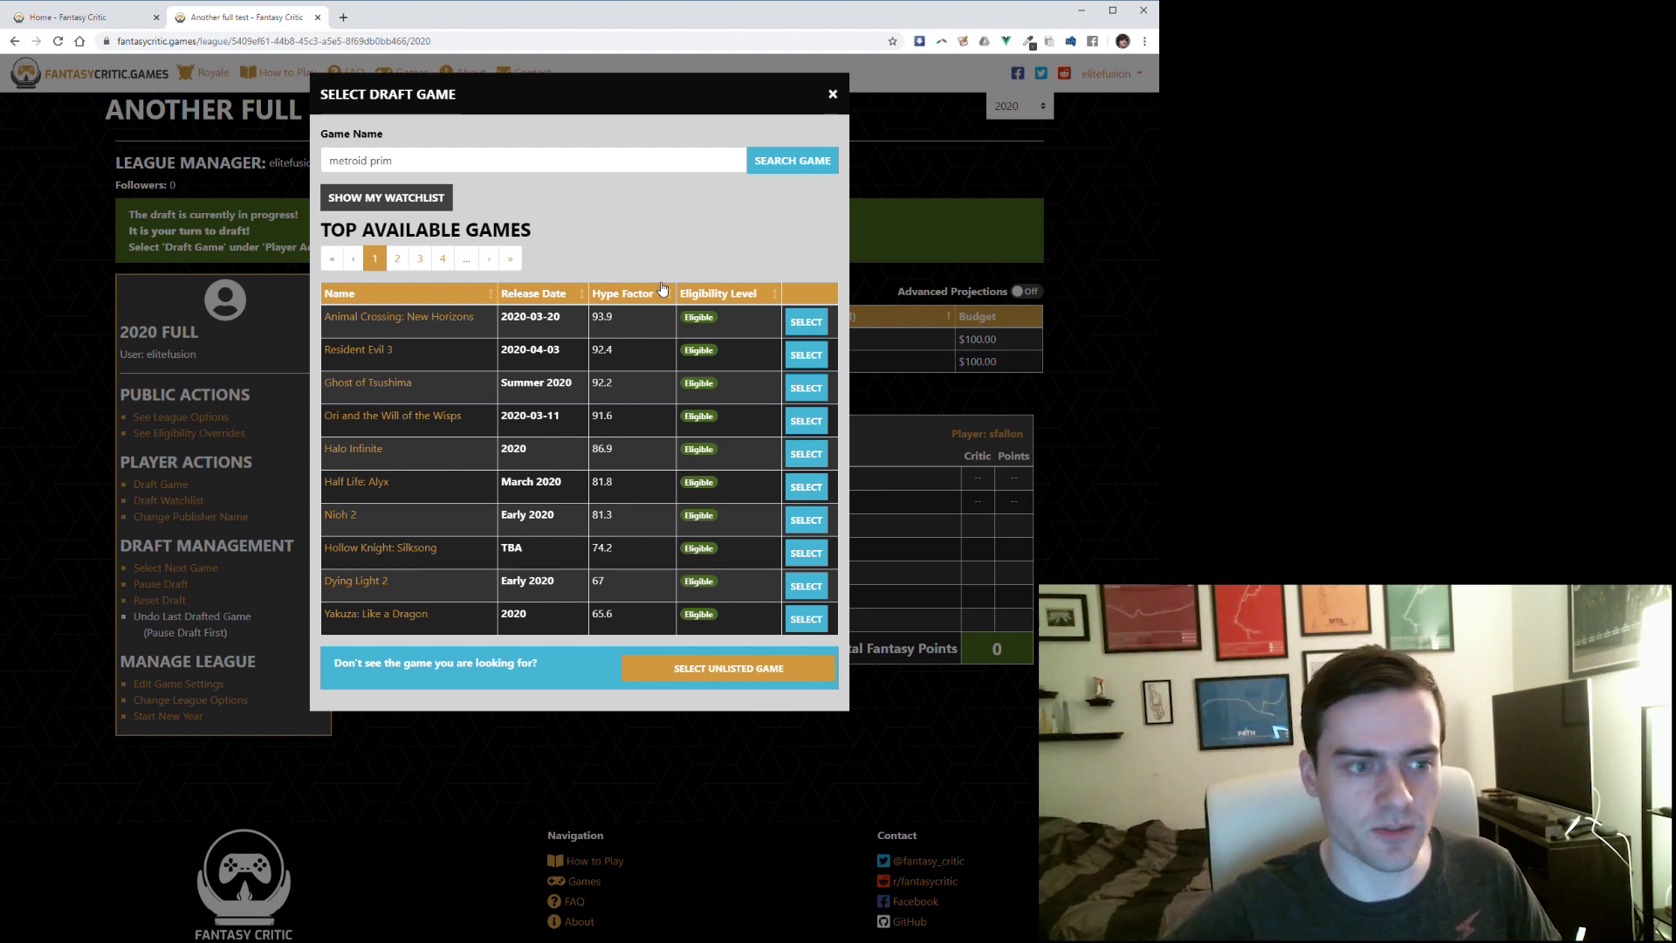
# - Page through the first three pages of top available games, return to page 1, and show the watchlist
pyautogui.click(397, 259)
pyautogui.click(420, 259)
pyautogui.click(375, 261)
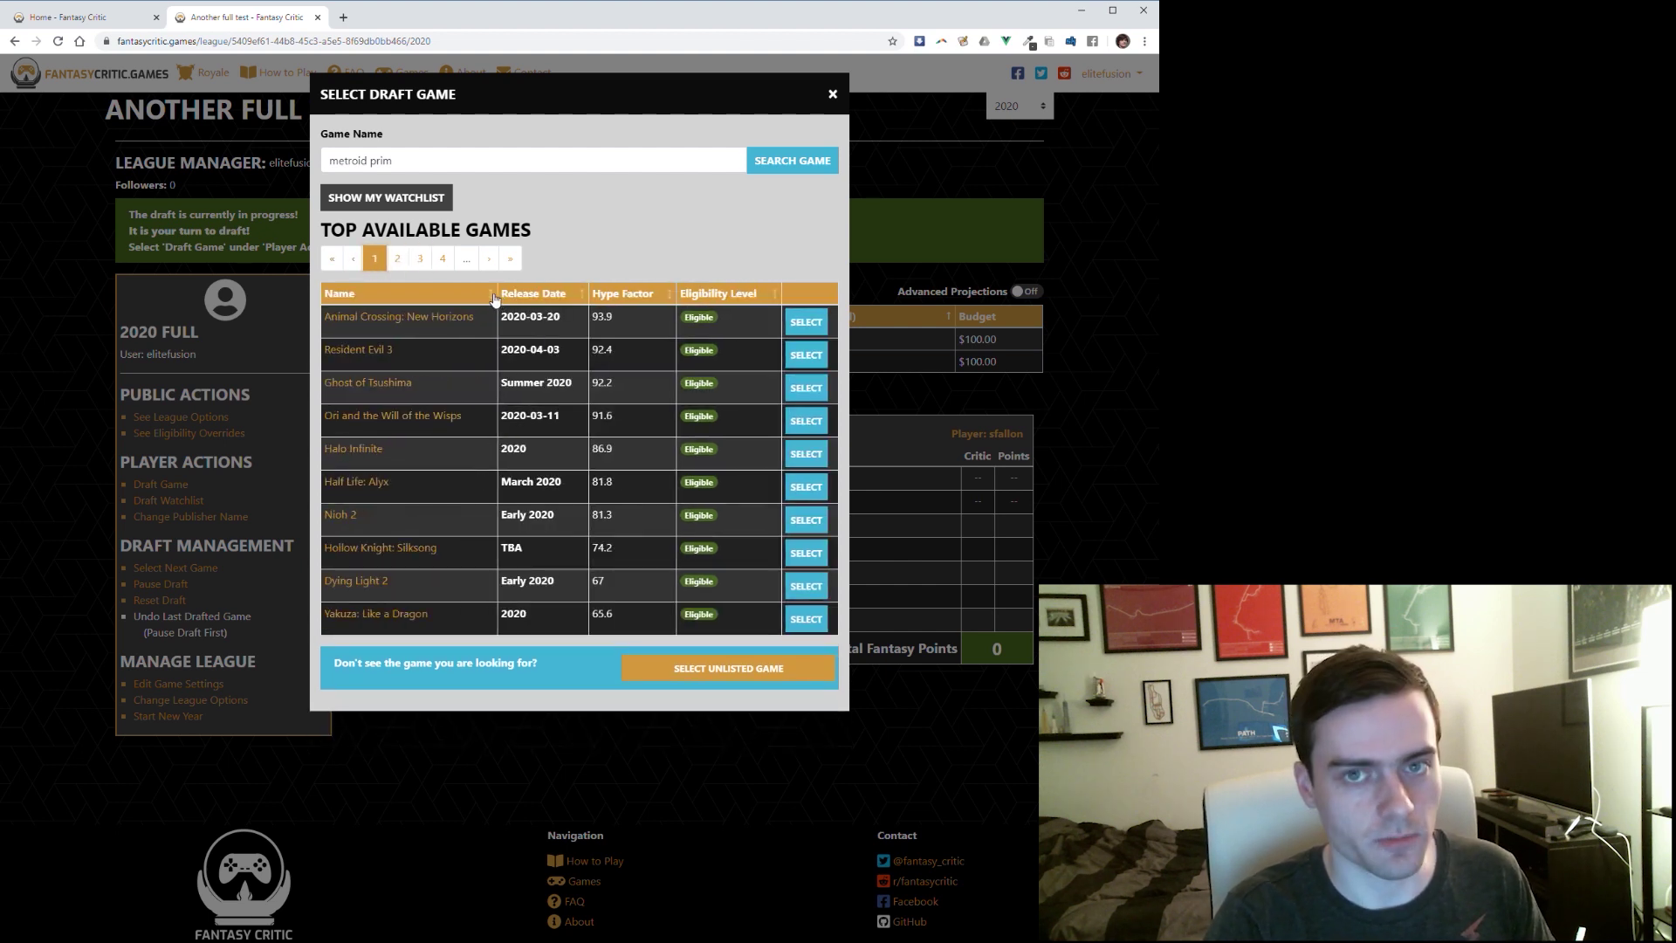
pyautogui.click(394, 197)
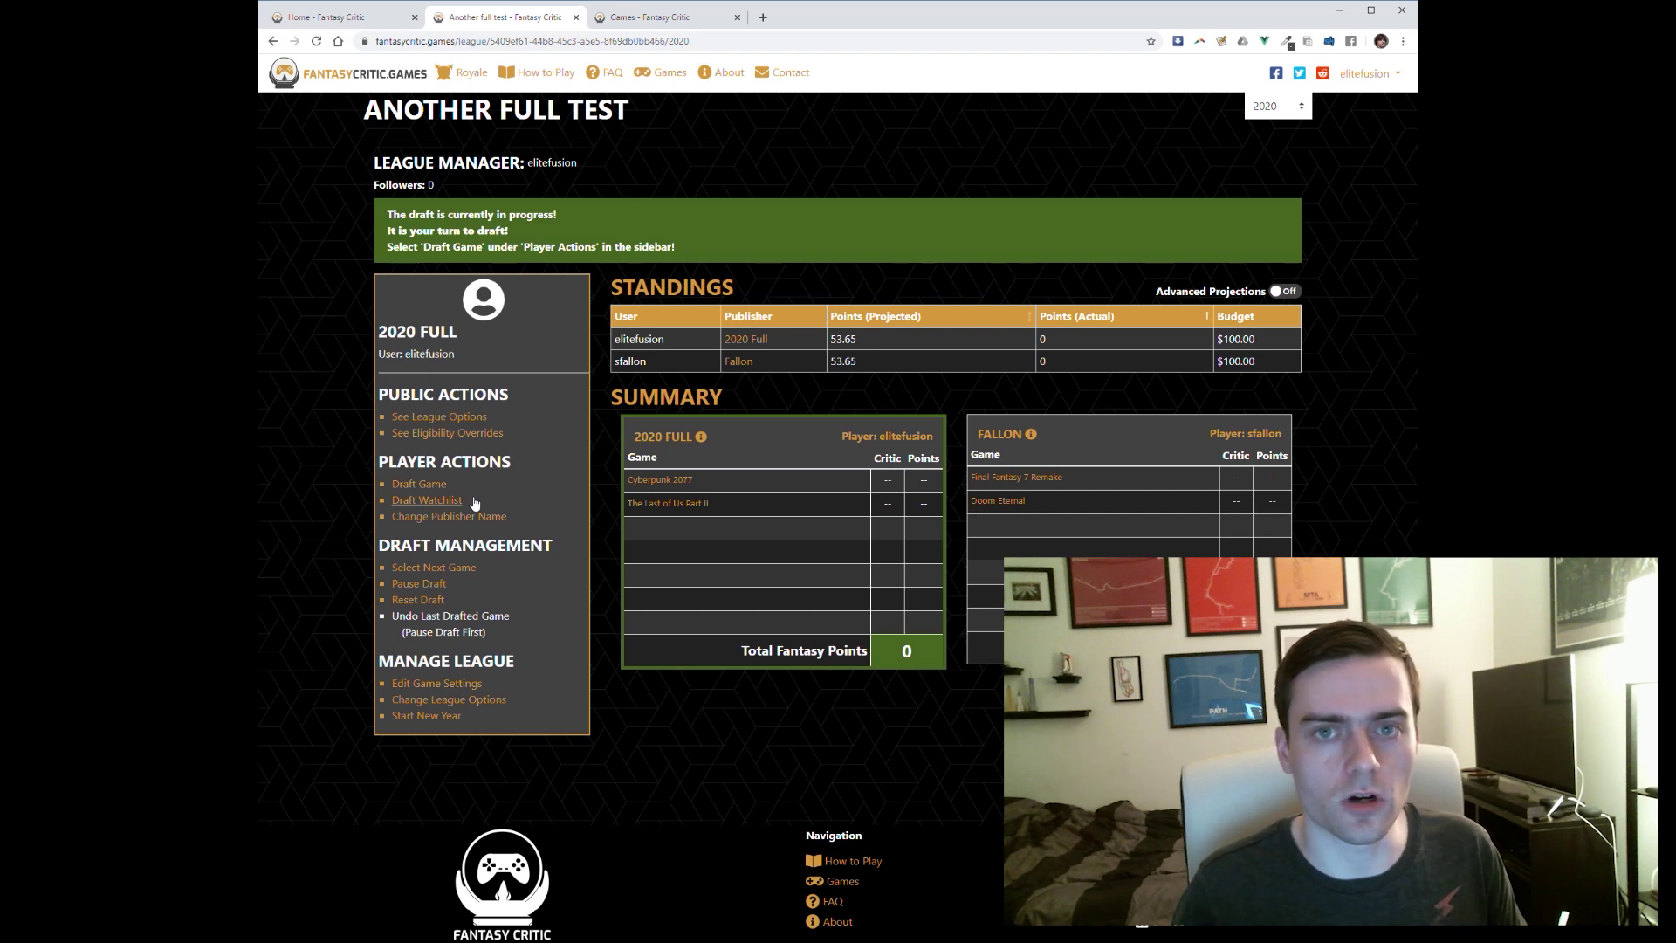
# - Search for "Residen" in the draft watchlist, add Resident Evil 3 to it, and close the watchlist
pyautogui.click(474, 502)
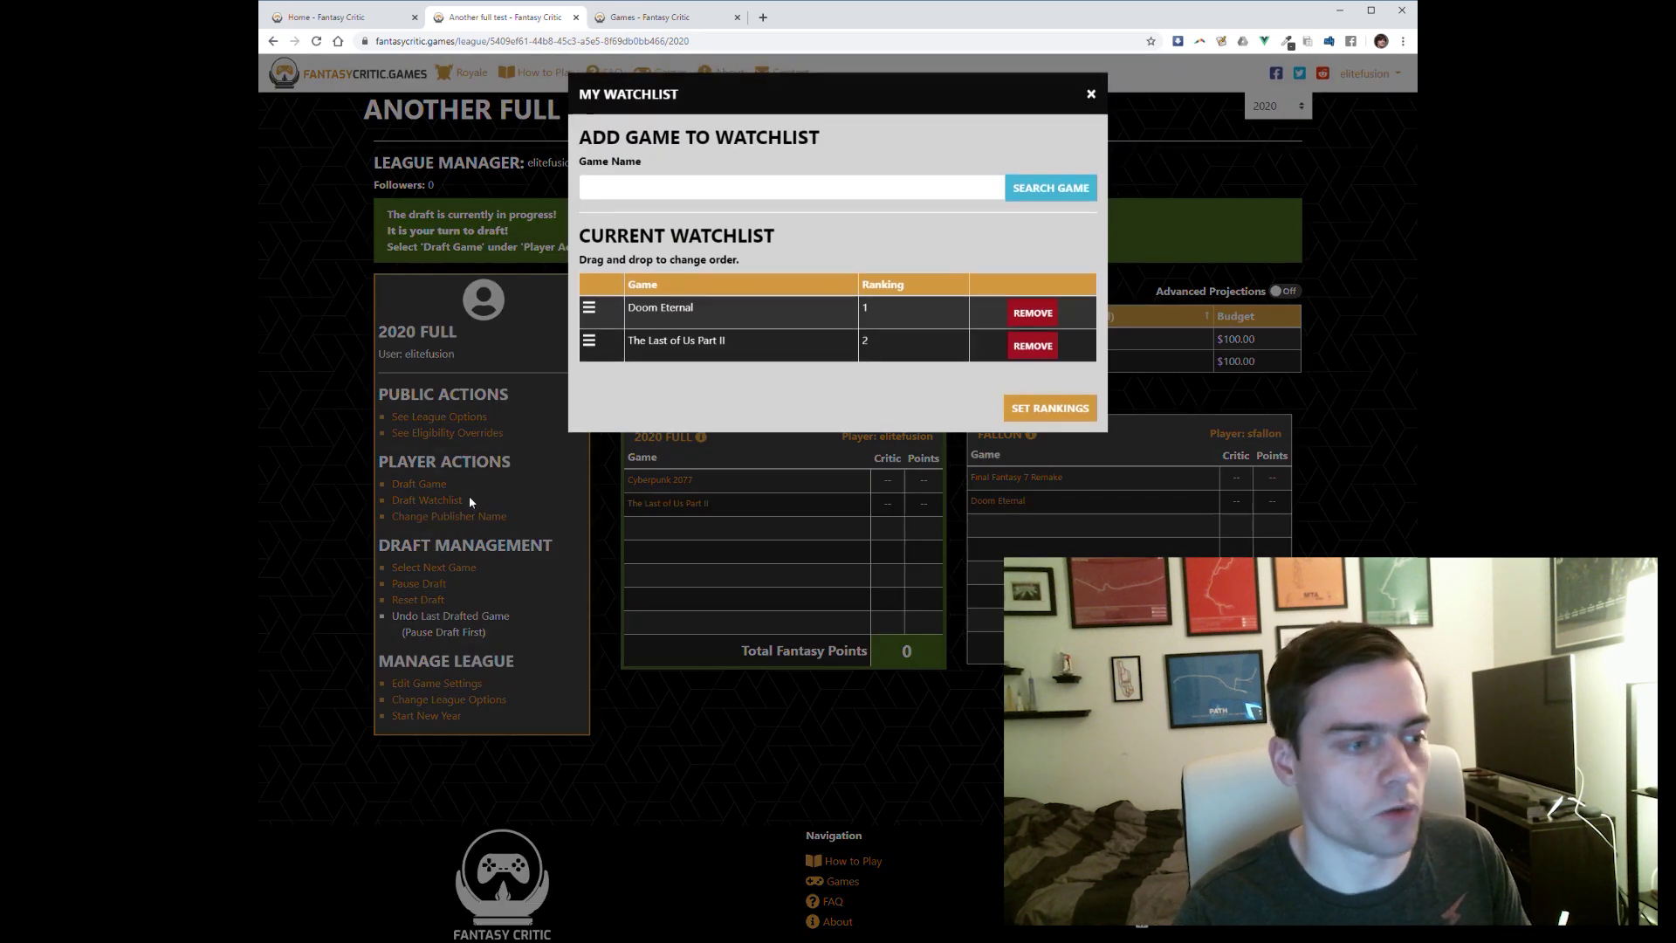
pyautogui.click(622, 193)
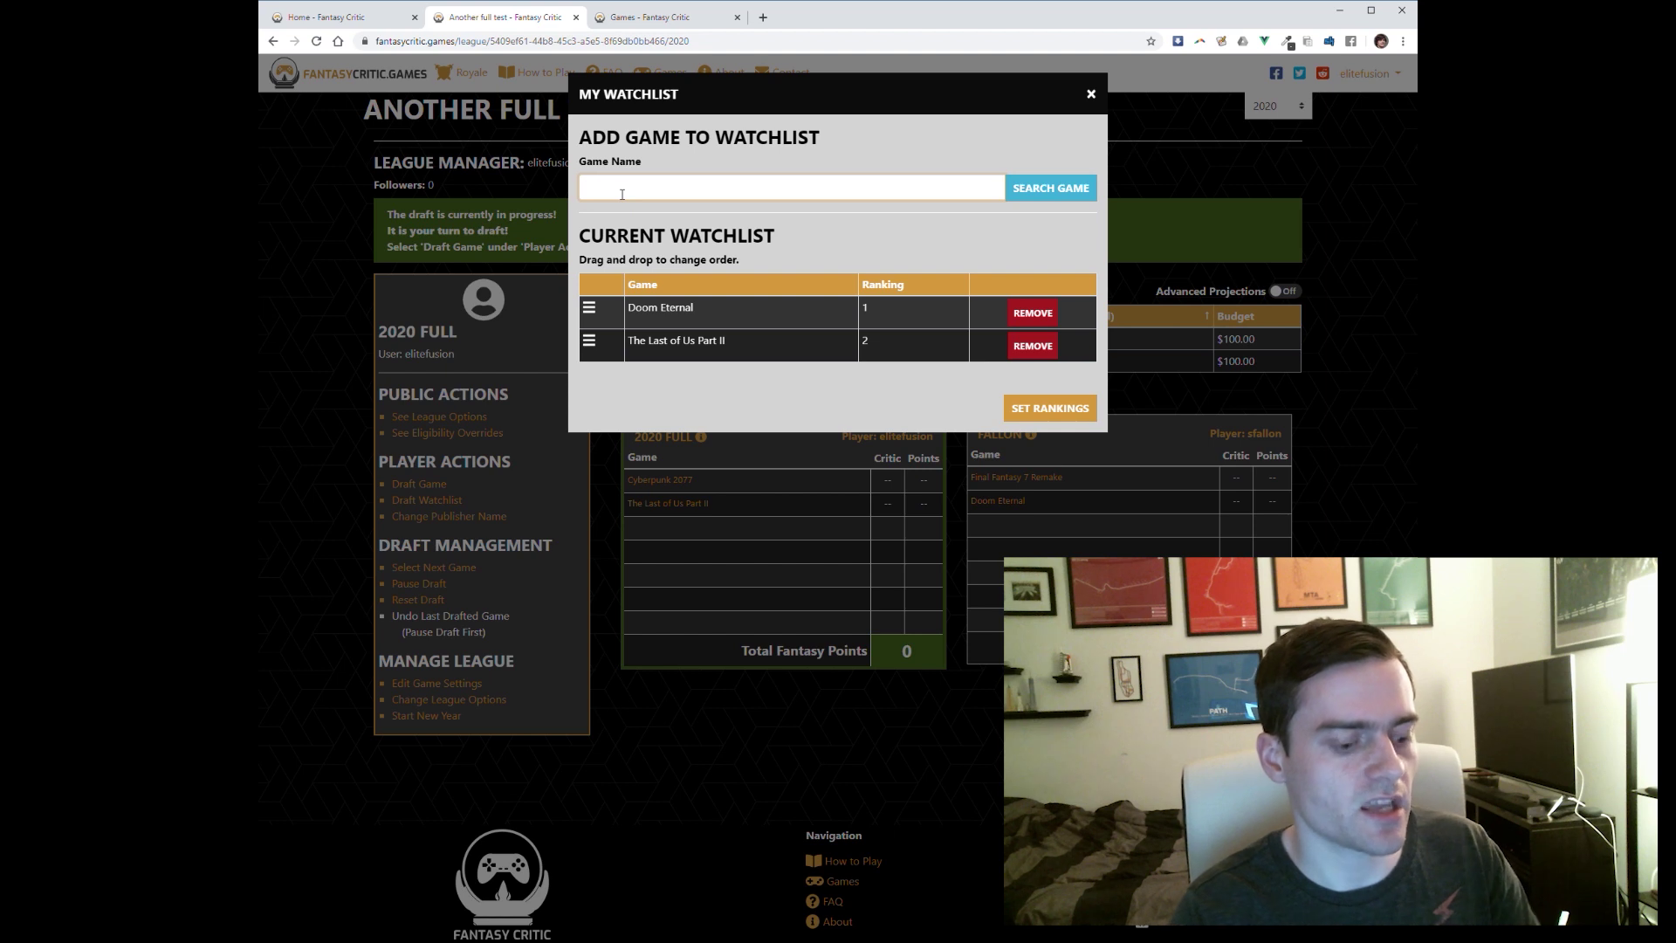
pyautogui.write('Reside')
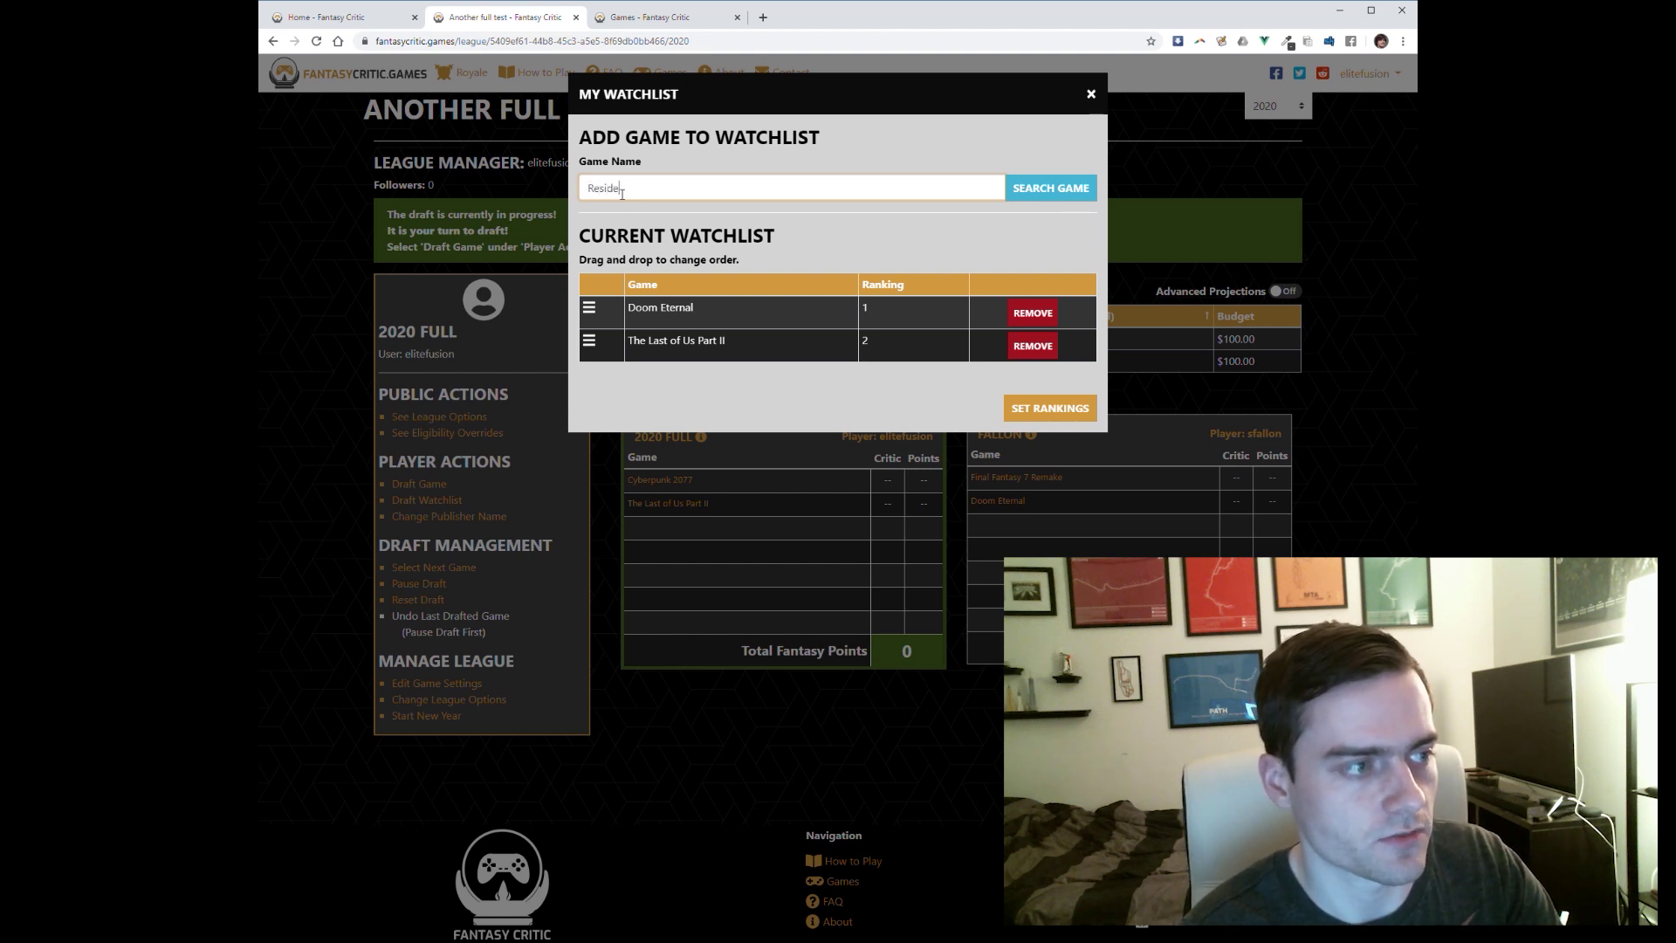
pyautogui.write('n')
pyautogui.click(1051, 187)
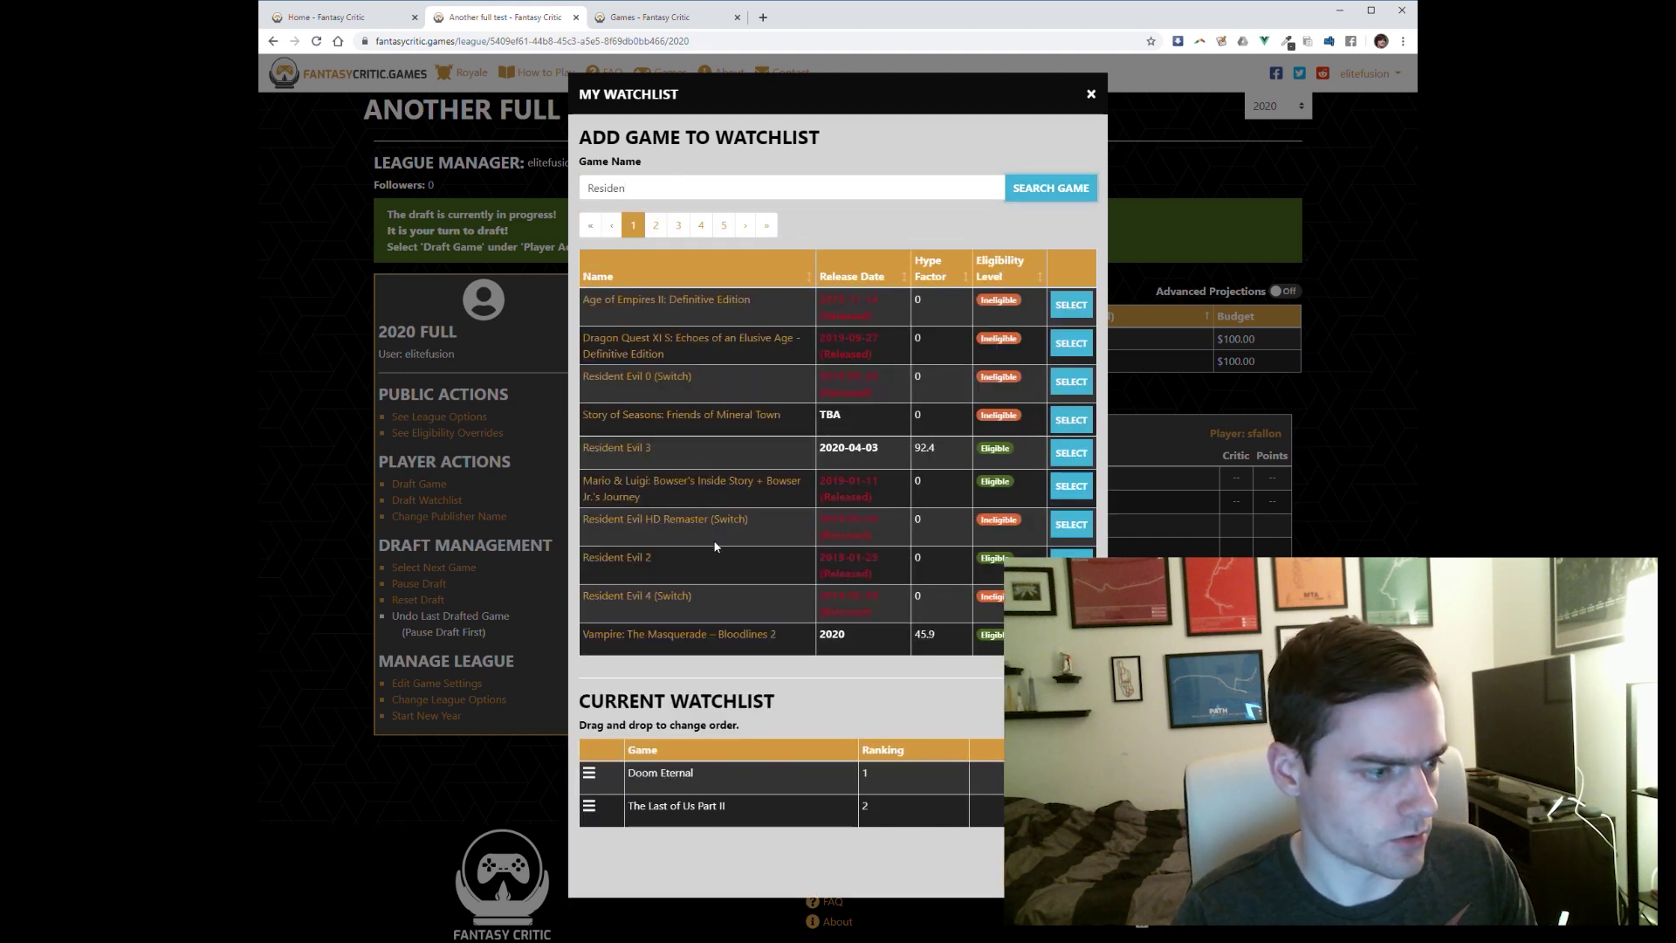
pyautogui.click(711, 187)
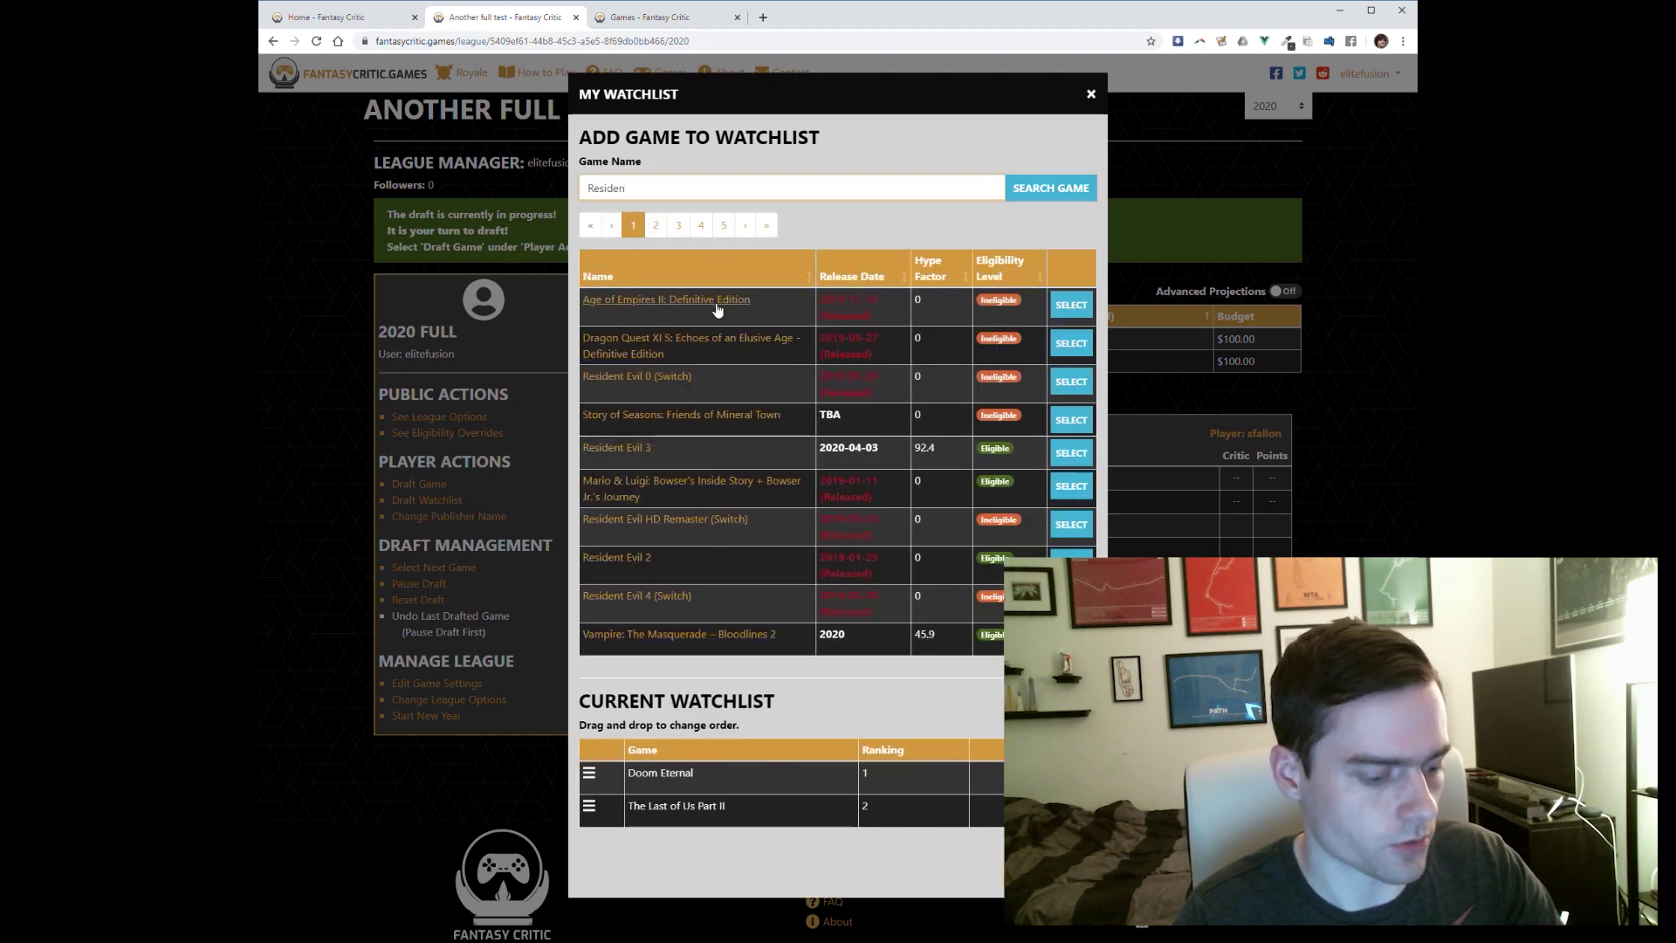
pyautogui.click(1071, 453)
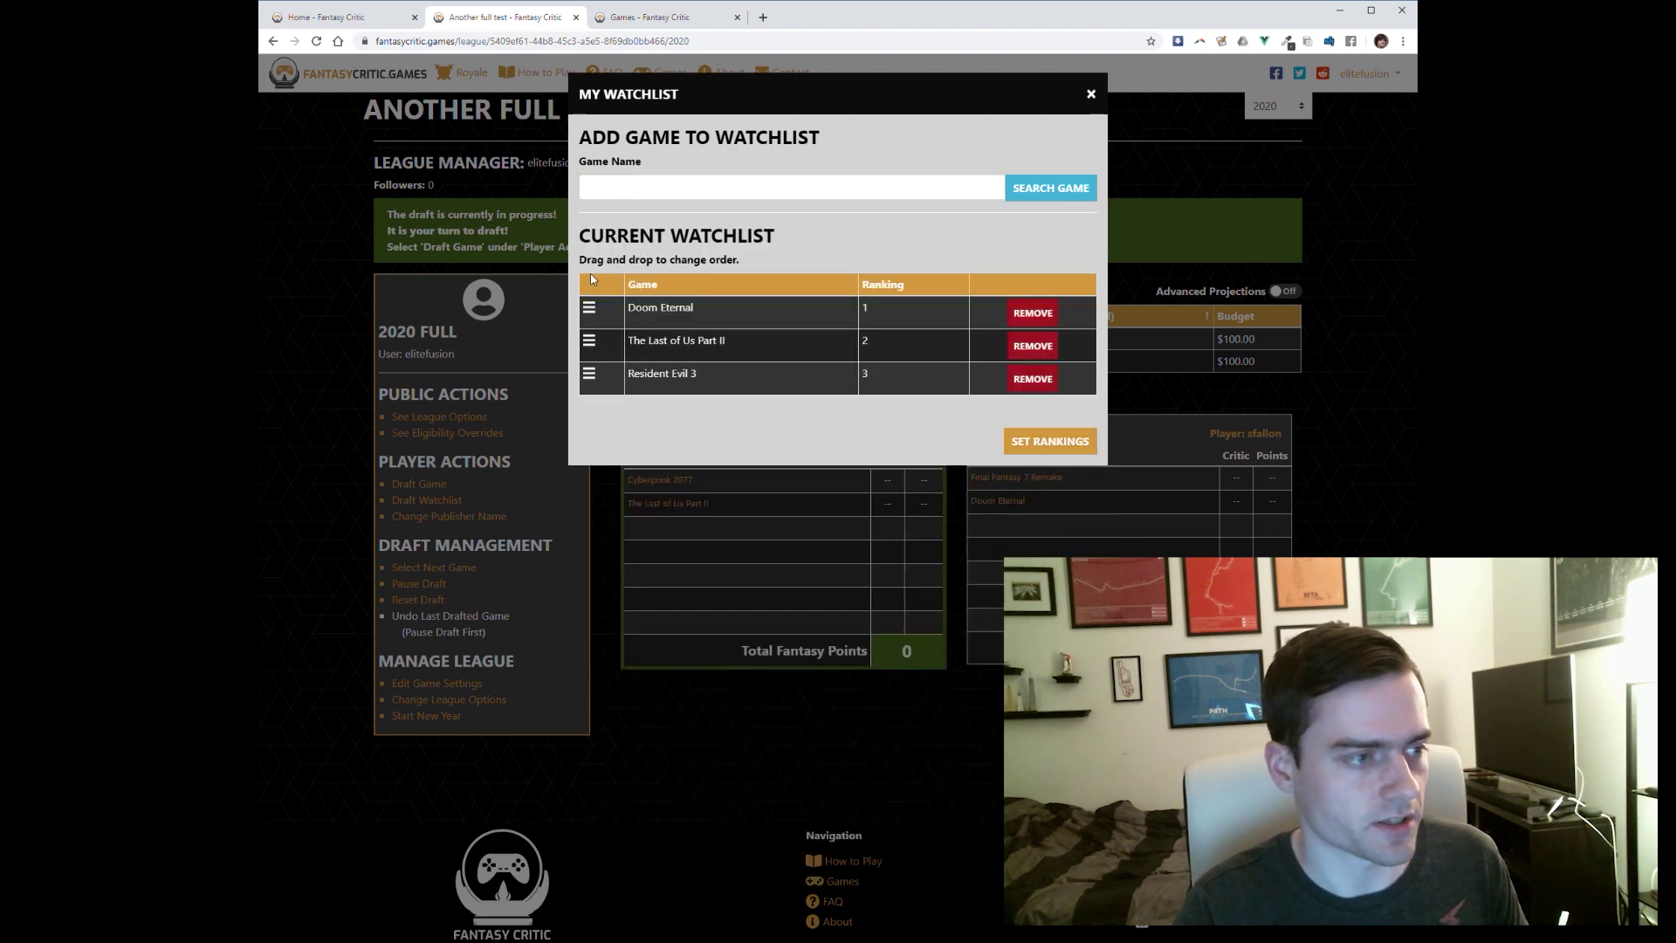
pyautogui.click(793, 495)
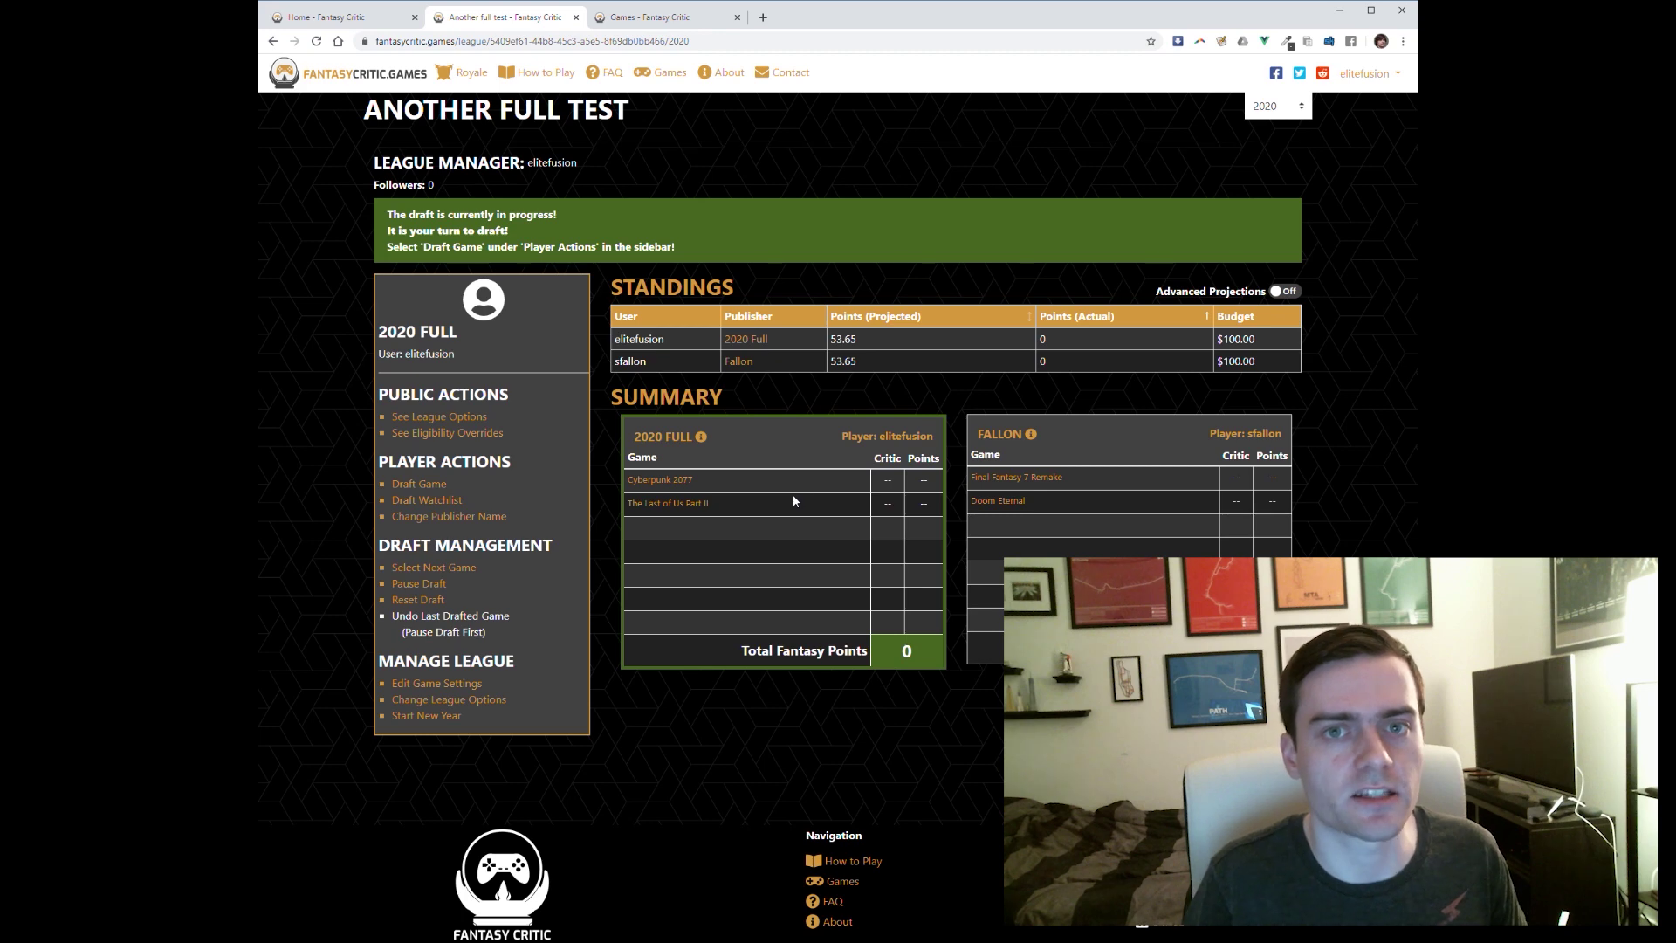
# - Draft Resident Evil 3 for the publisher 2020 Full, picking it from the watchlist
pyautogui.click(434, 484)
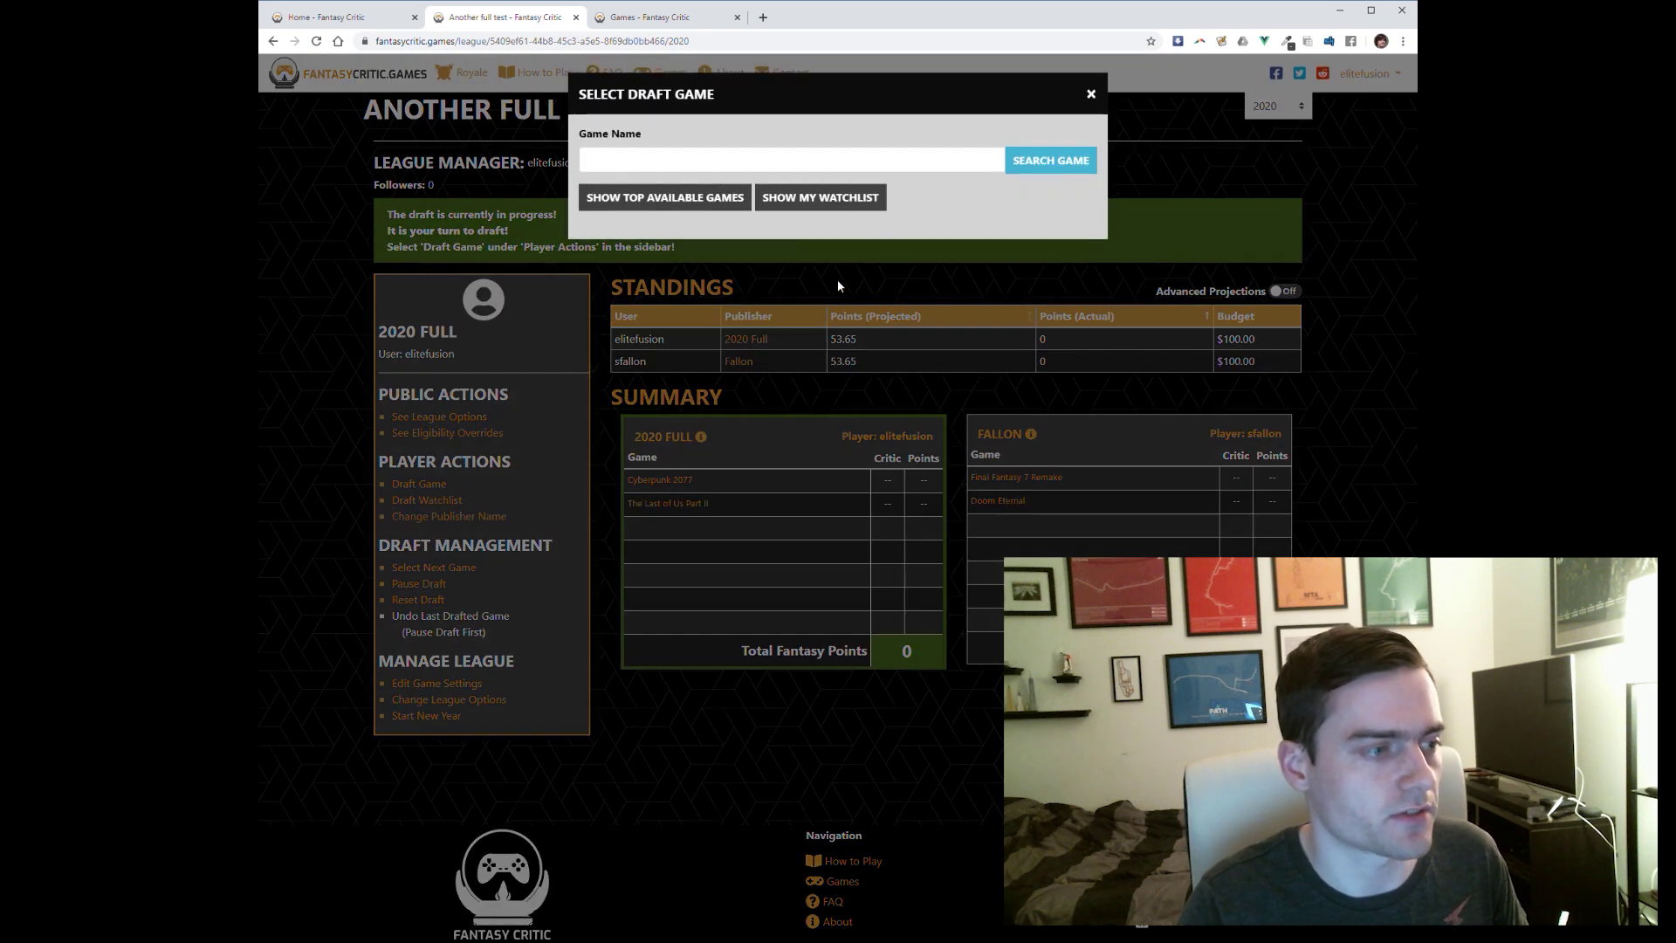
pyautogui.click(803, 204)
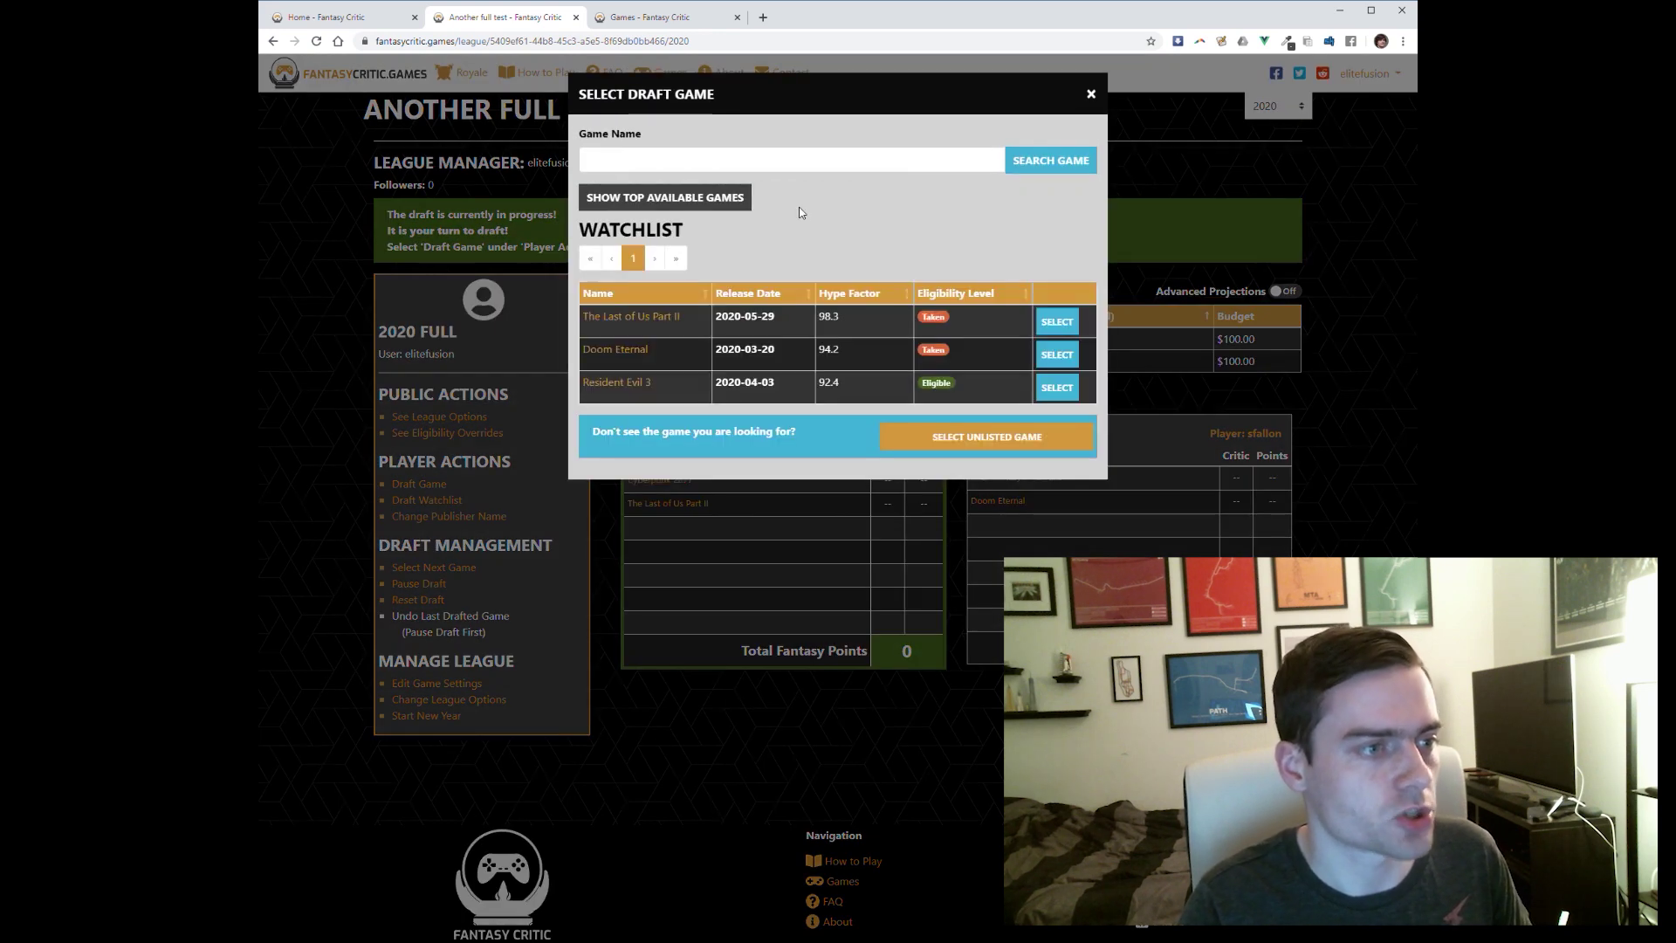
pyautogui.click(1072, 396)
pyautogui.click(861, 466)
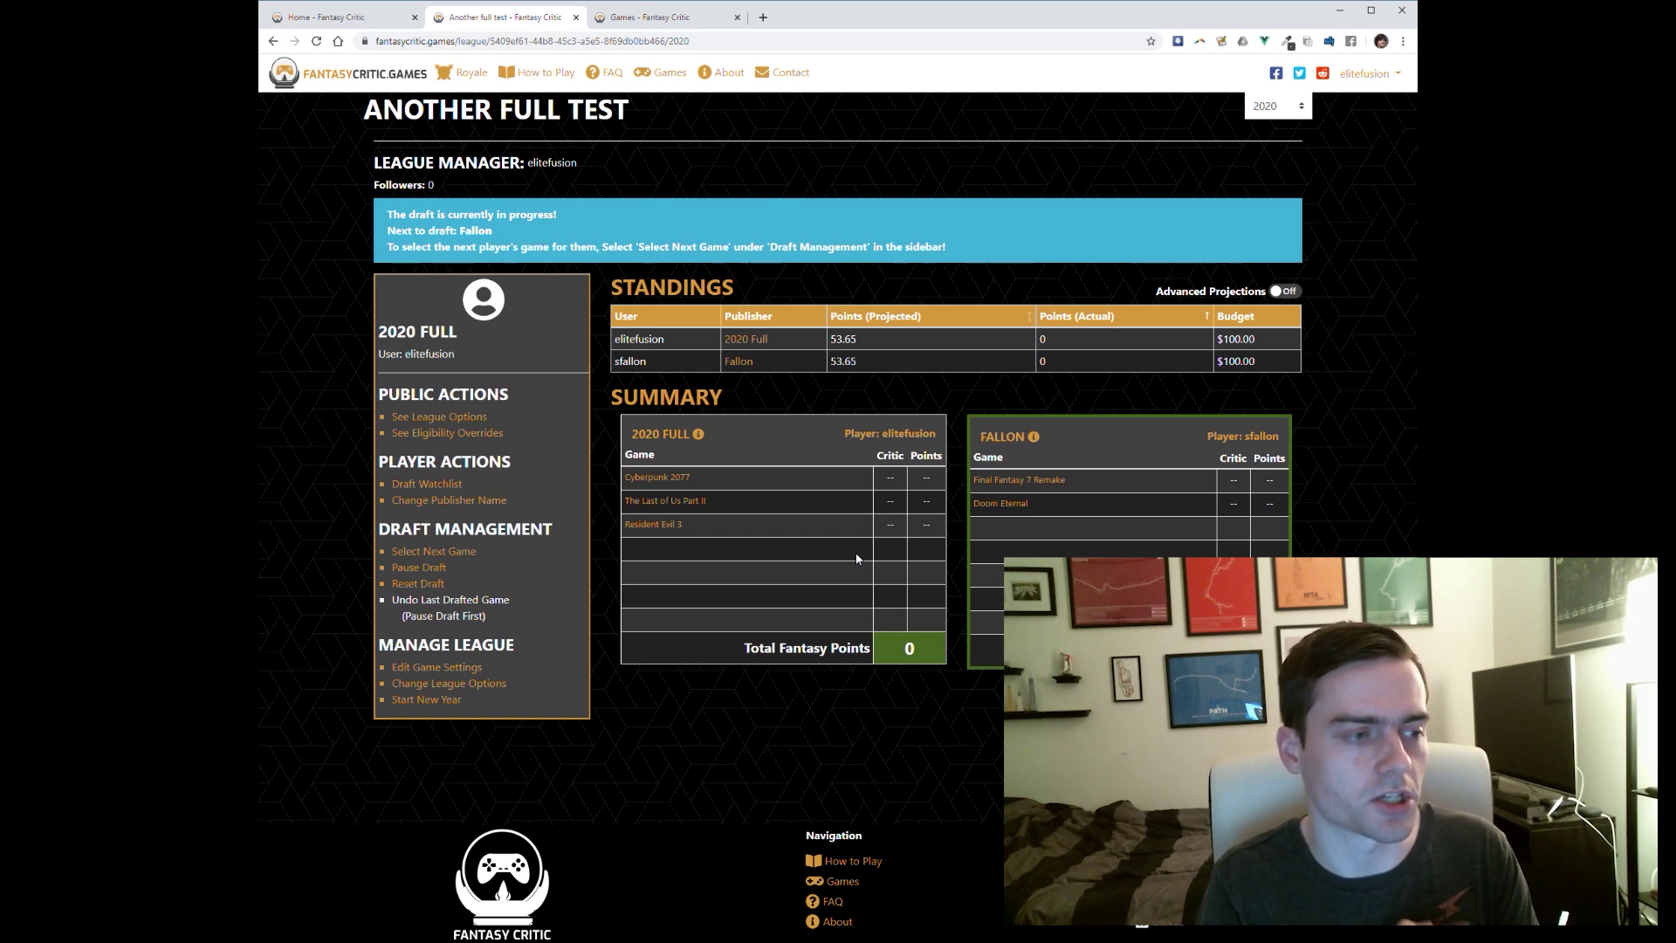
# - Return to the home page and open the Critics Royale introduction page
pyautogui.hotkey('alt', 'Left')
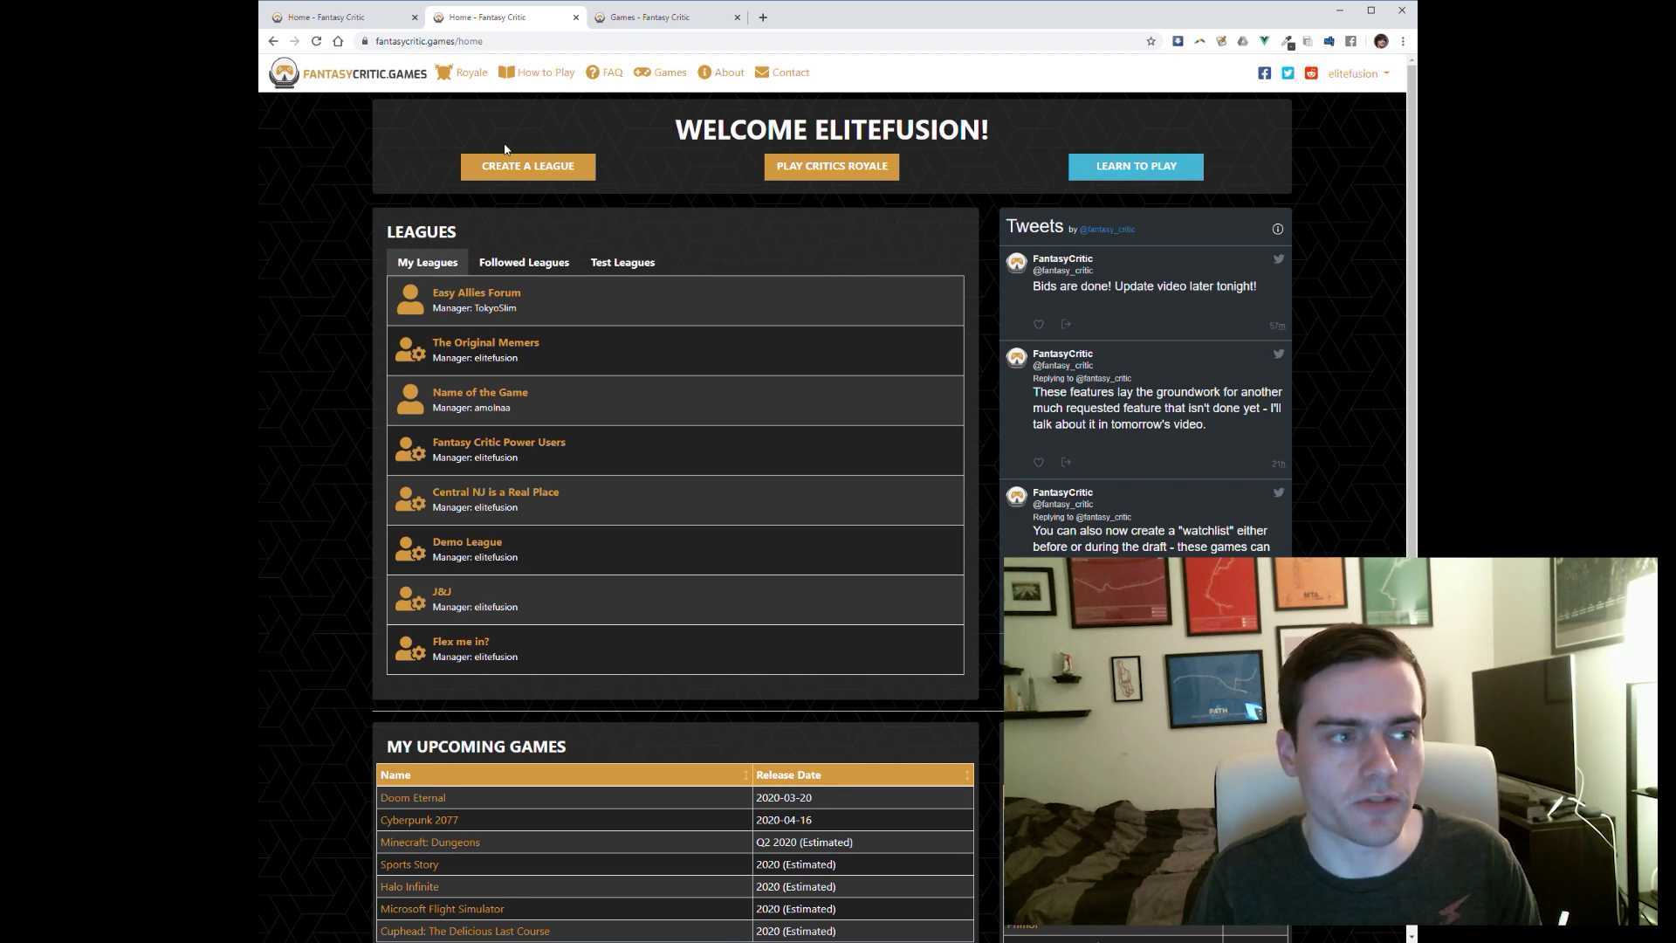
pyautogui.click(825, 179)
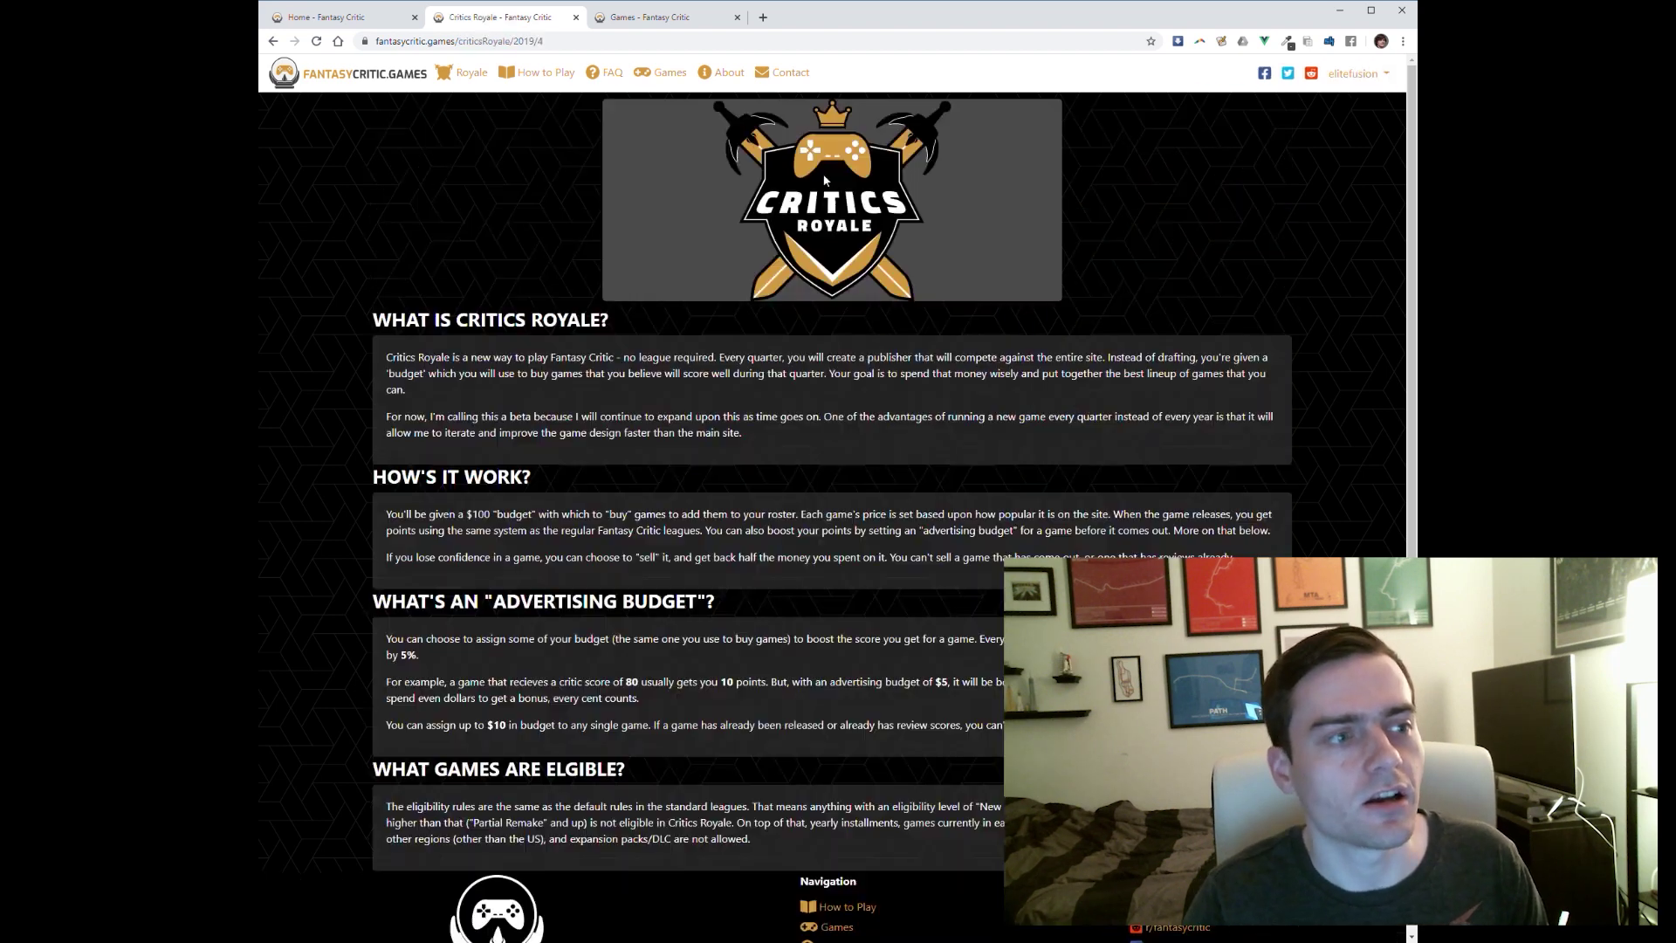